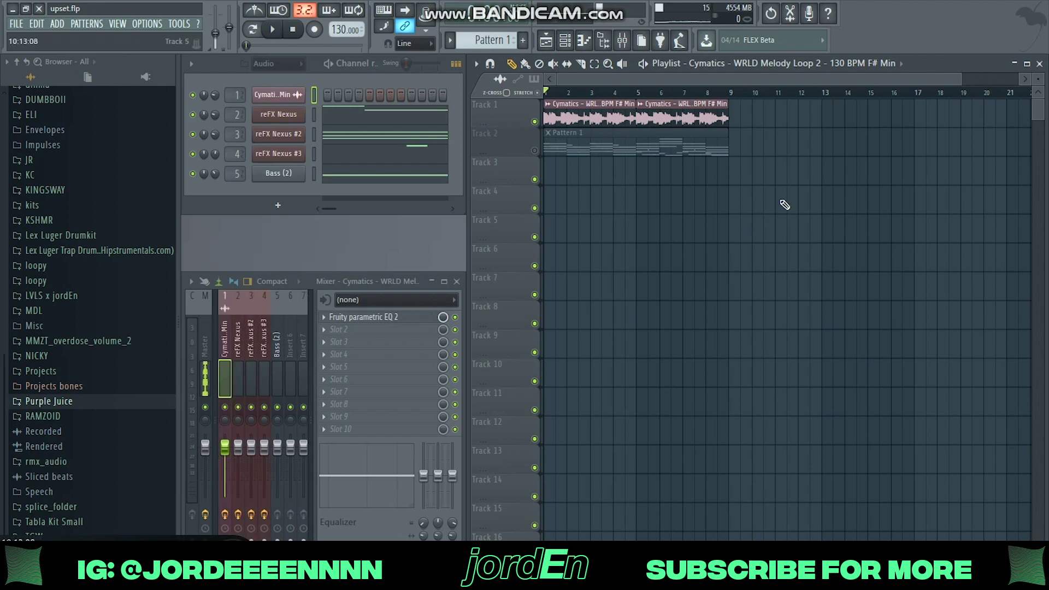
Listen to the Cymatics melody loop in the playlist and check its channel's sample settings
scroll(661, 100, "up", 4)
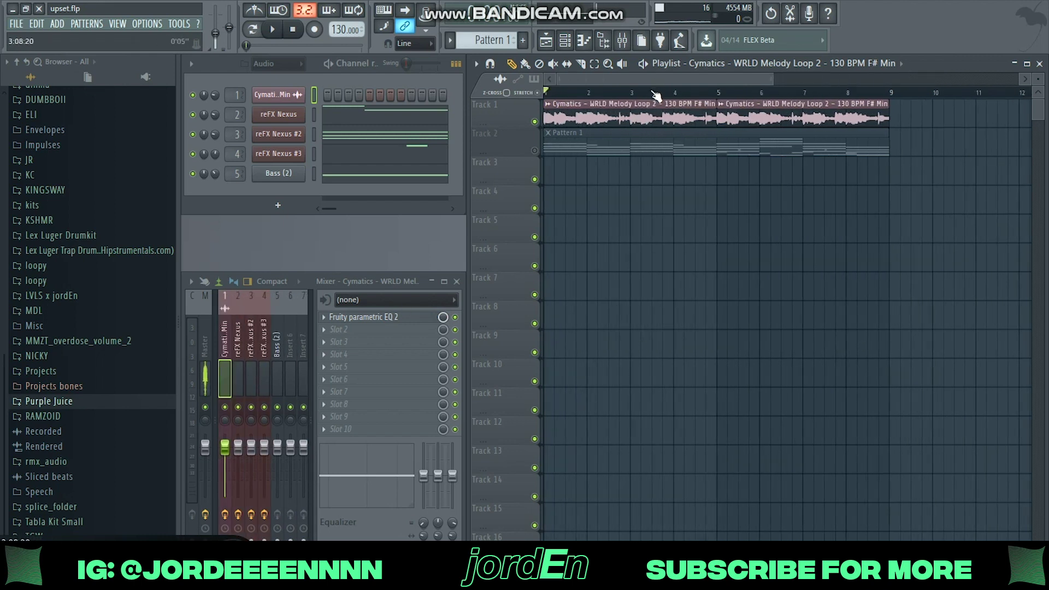
scroll(654, 96, "up", 2)
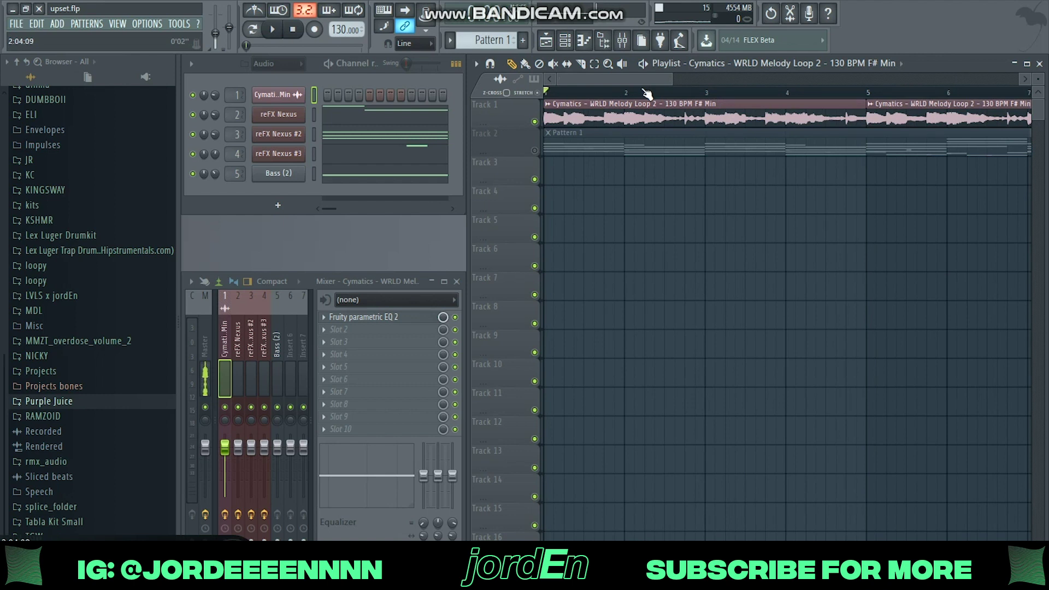
scroll(647, 94, "down", 6)
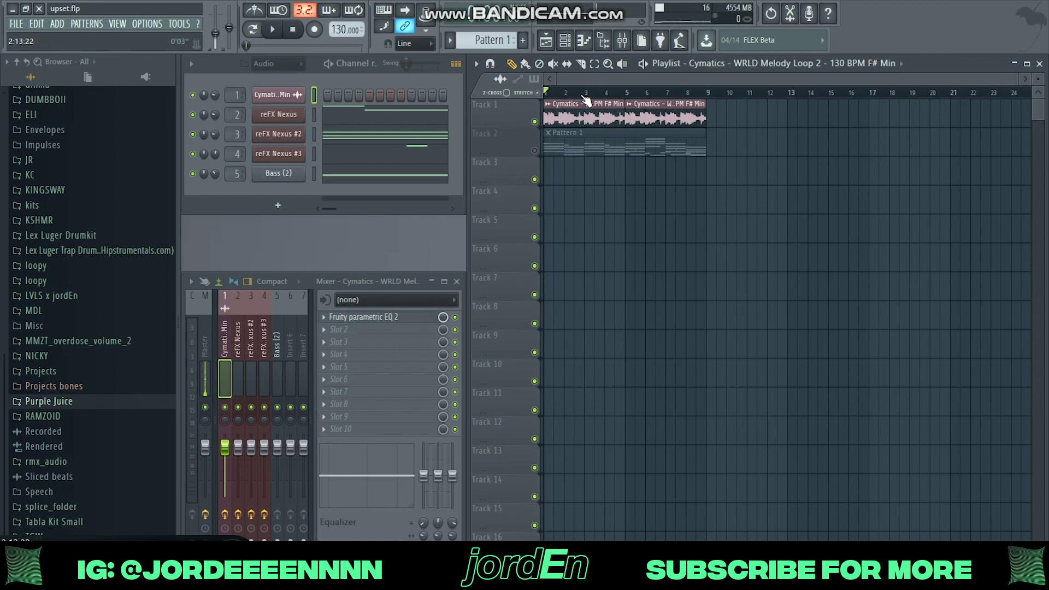
scroll(587, 98, "up", 5)
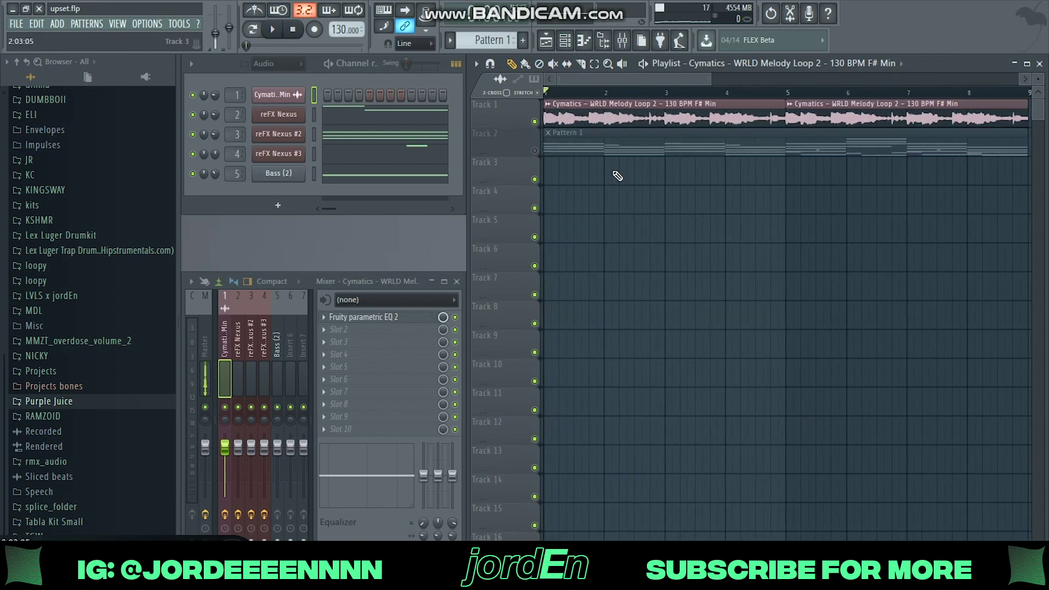
key("space")
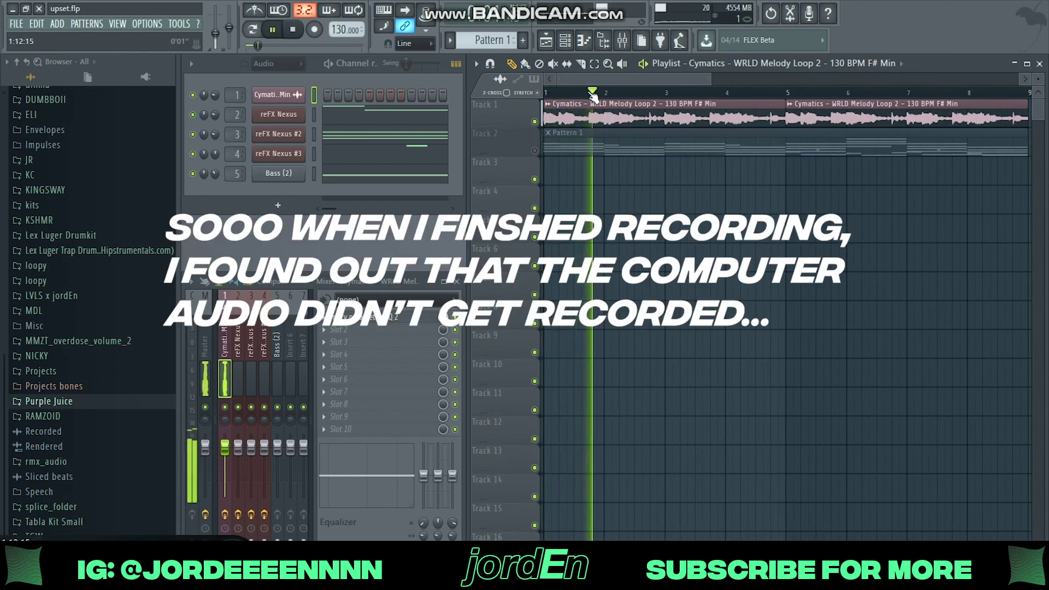
scroll(593, 95, "down", 3)
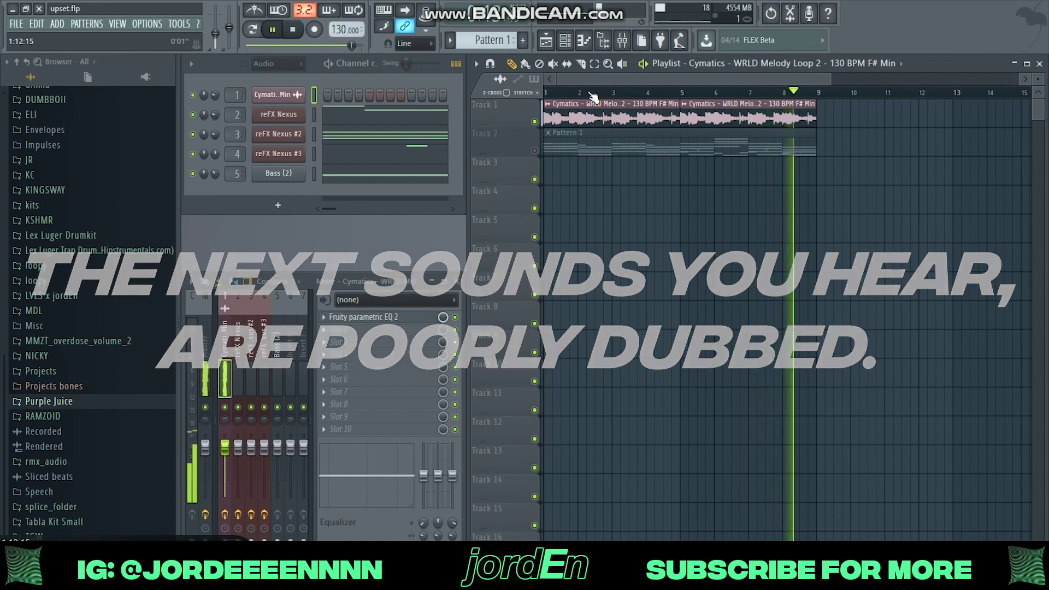
key("space")
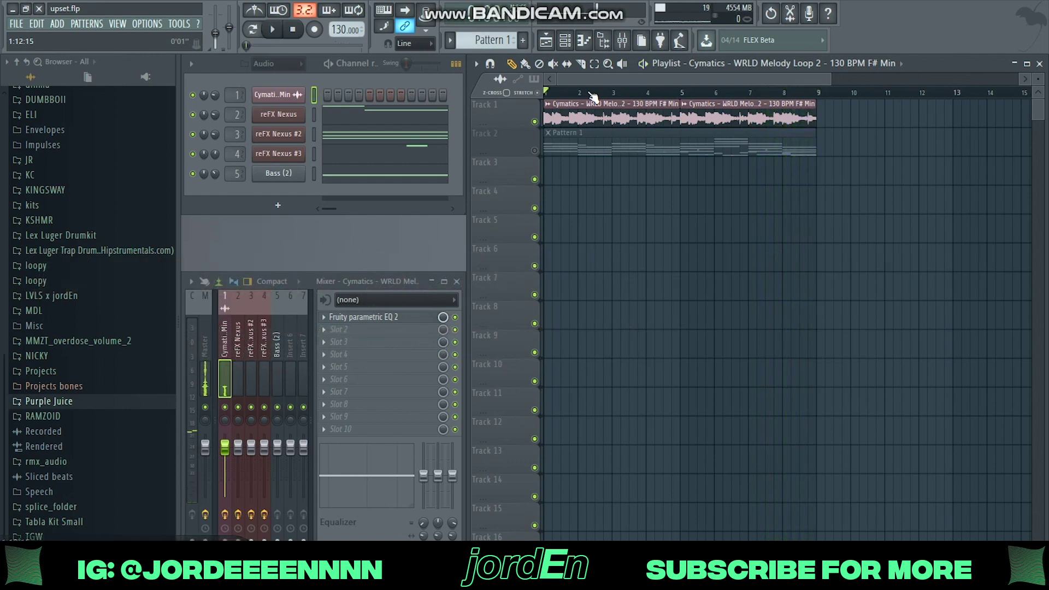
left_click(297, 96)
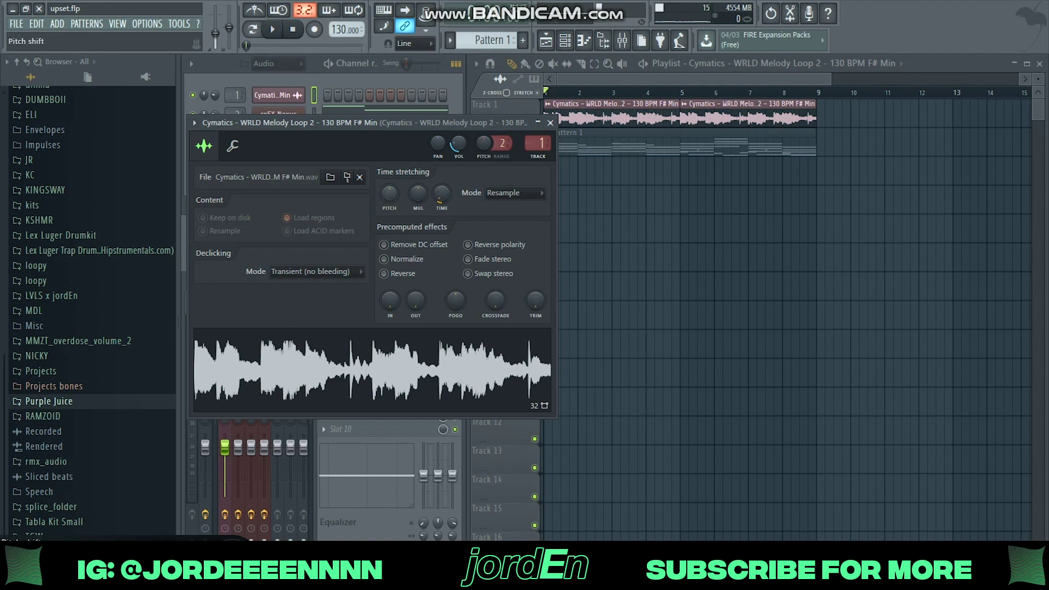
left_click(550, 122)
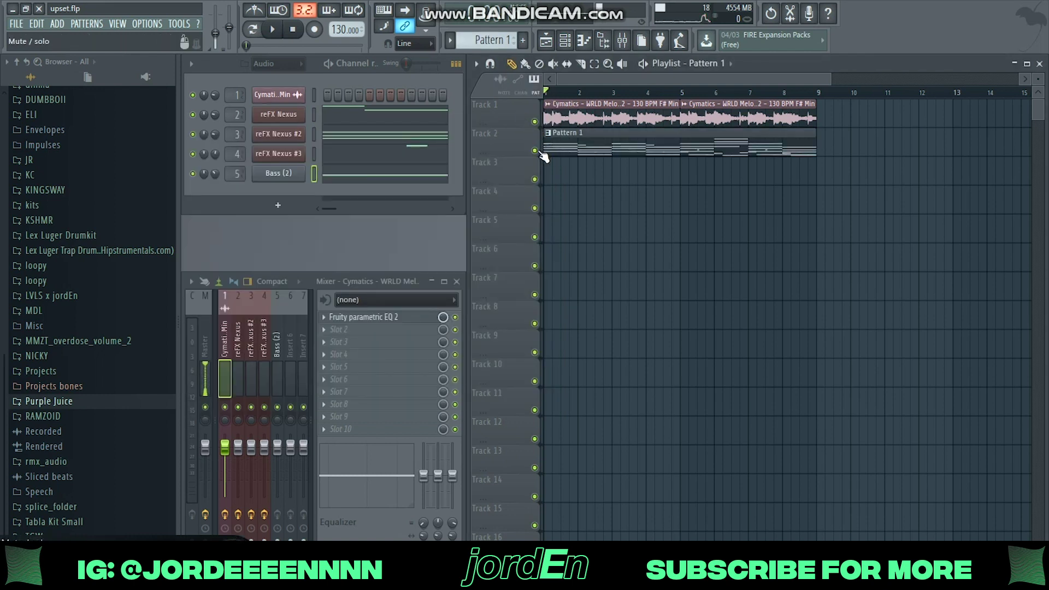
Split Pattern 1 by channel into separate patterns
left_click(448, 48)
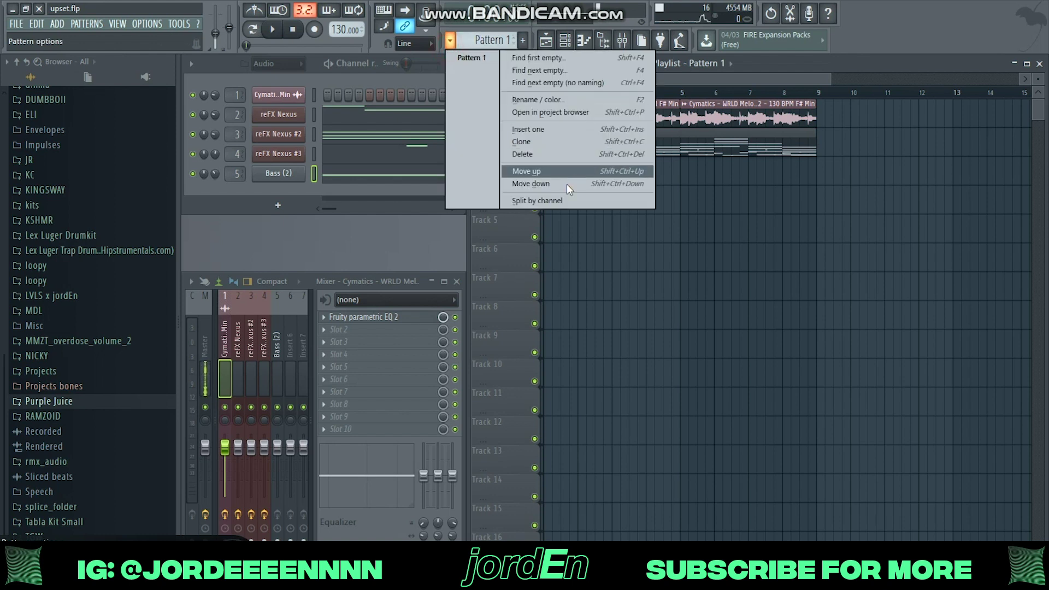
left_click(560, 199)
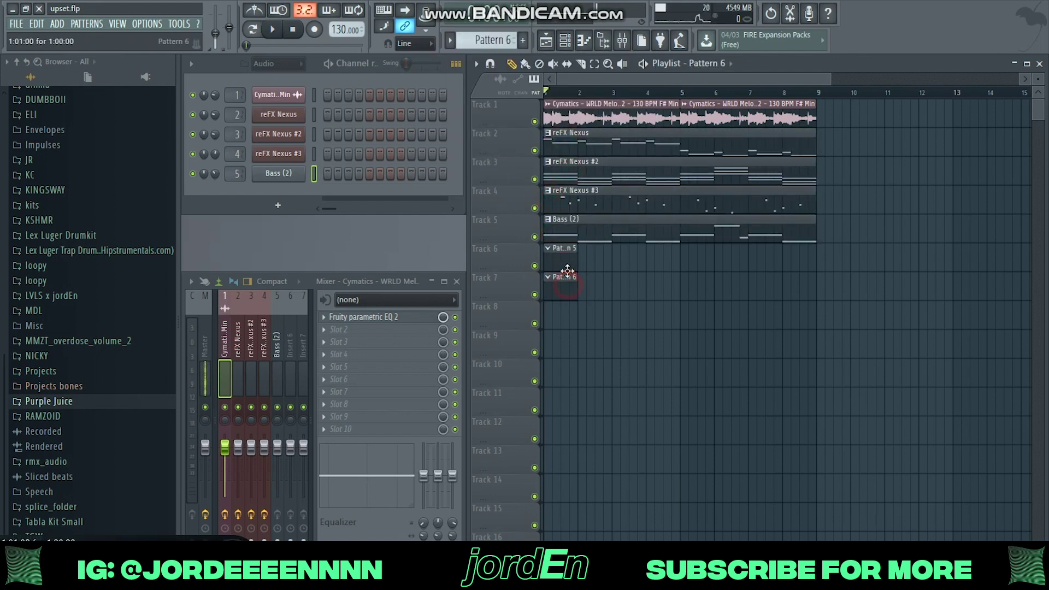
Mute playlist tracks 1, 3, 4 and 5 to hear the reFX Nexus part alone, and bring the Track 1 melody loop back in
left_click(535, 122)
left_click(534, 179)
left_click(535, 208)
left_click(534, 237)
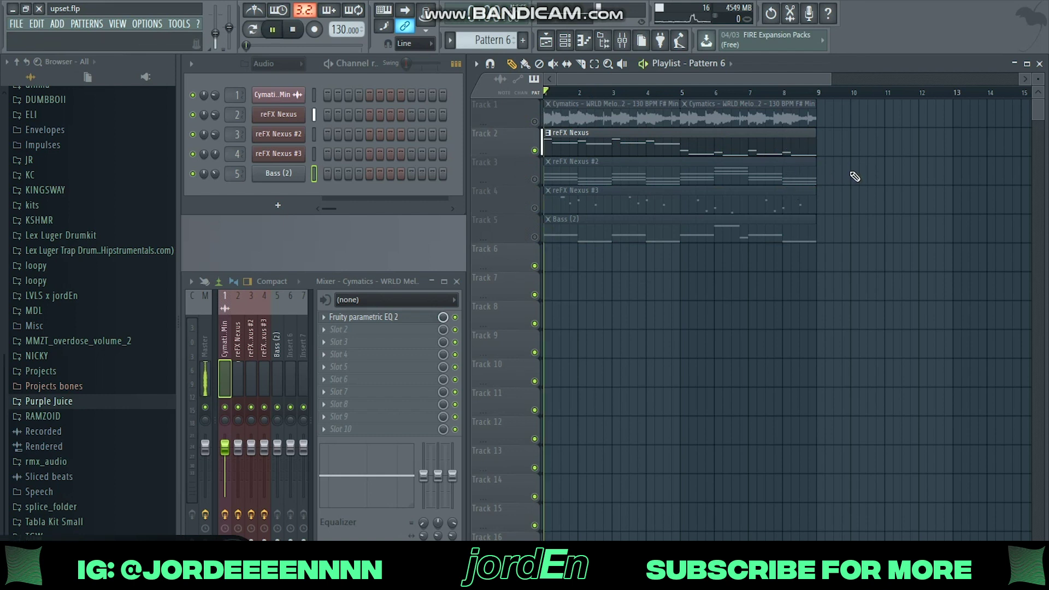
left_click(535, 123)
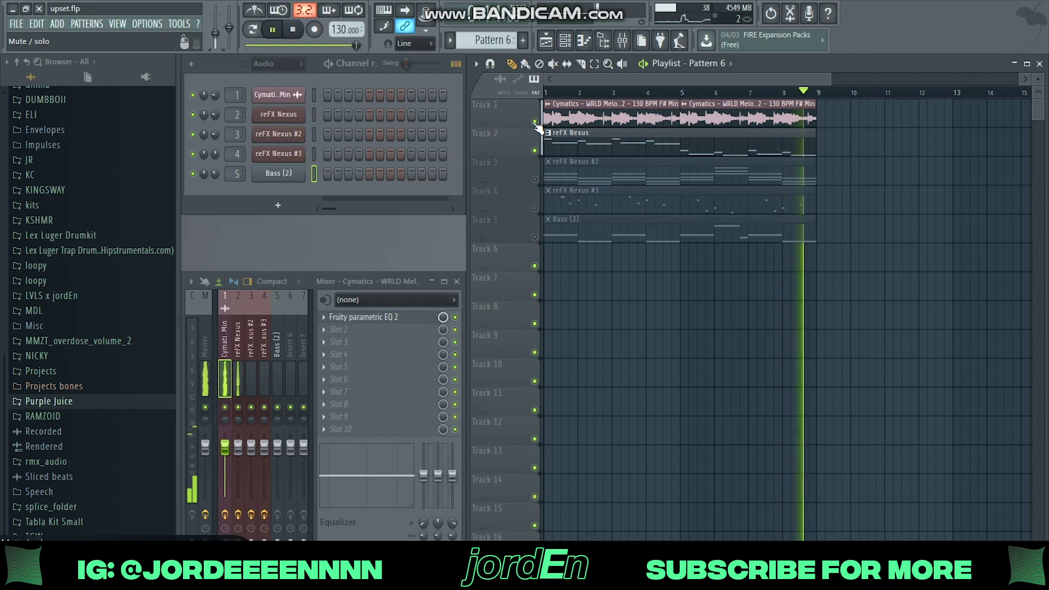
Audition the reFX Nexus #2 part on Track 3 by itself and together with the Track 1 melody loop
left_click(534, 122)
left_click(535, 180)
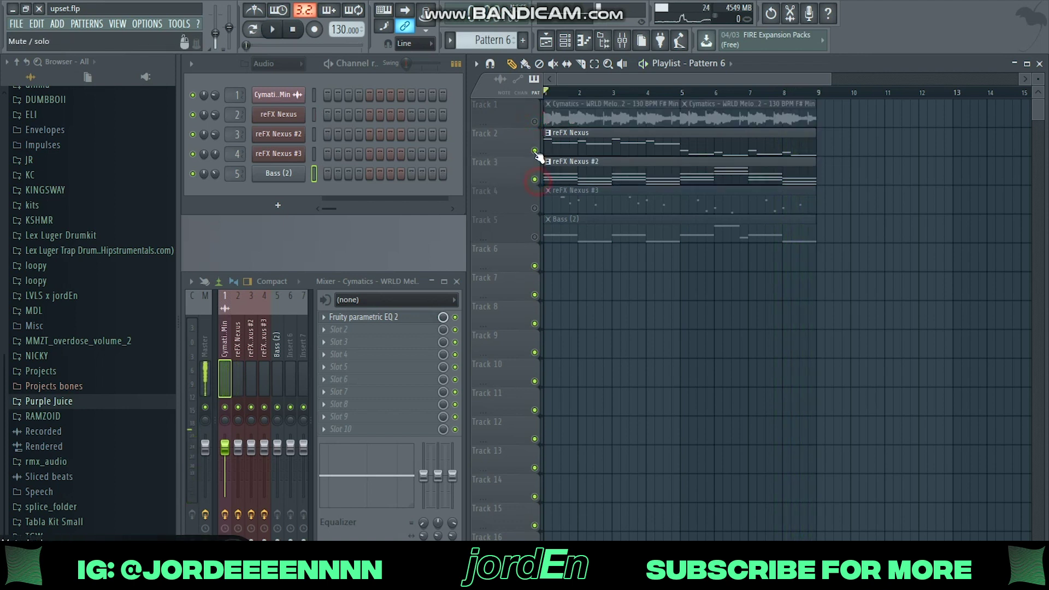
left_click(535, 150)
left_click(534, 122)
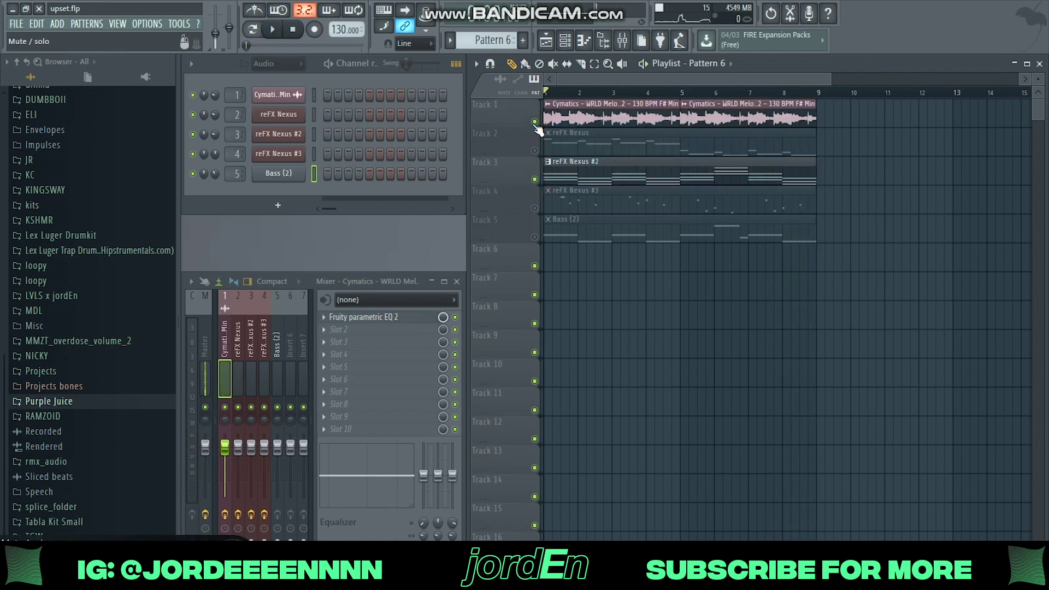
left_click(535, 122)
key("space")
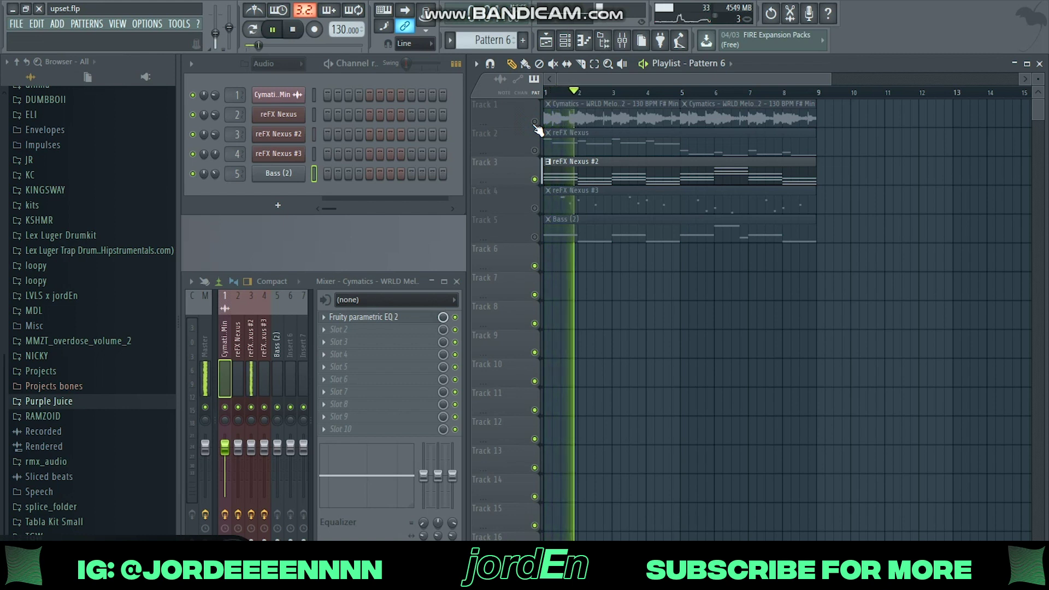
left_click(534, 122)
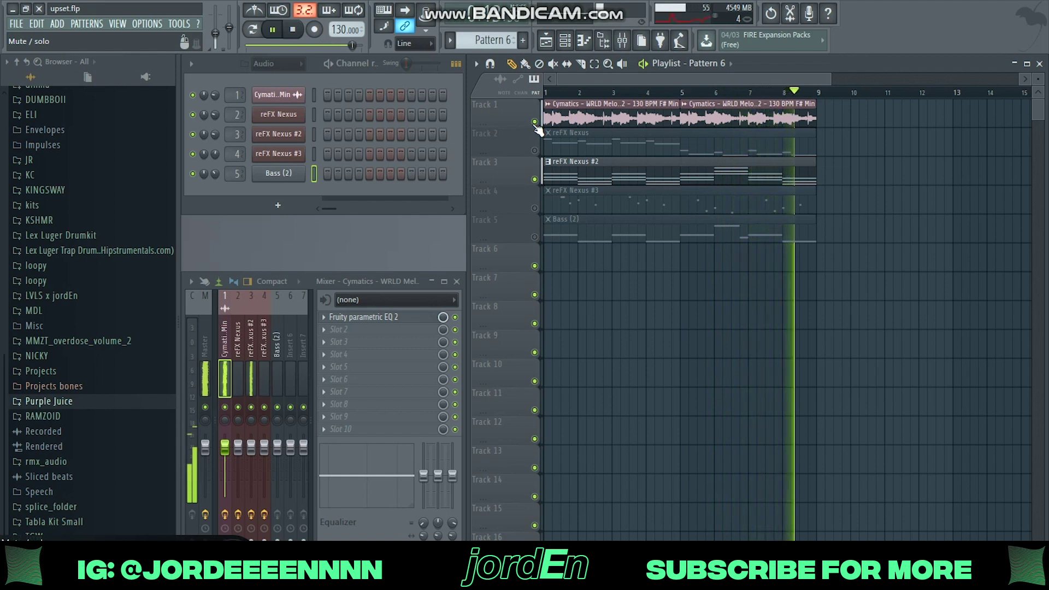
key("space")
Audition the reFX Nexus #3 part on Track 4 by itself and with the melody loop, with Track 3 muted
left_click(535, 123)
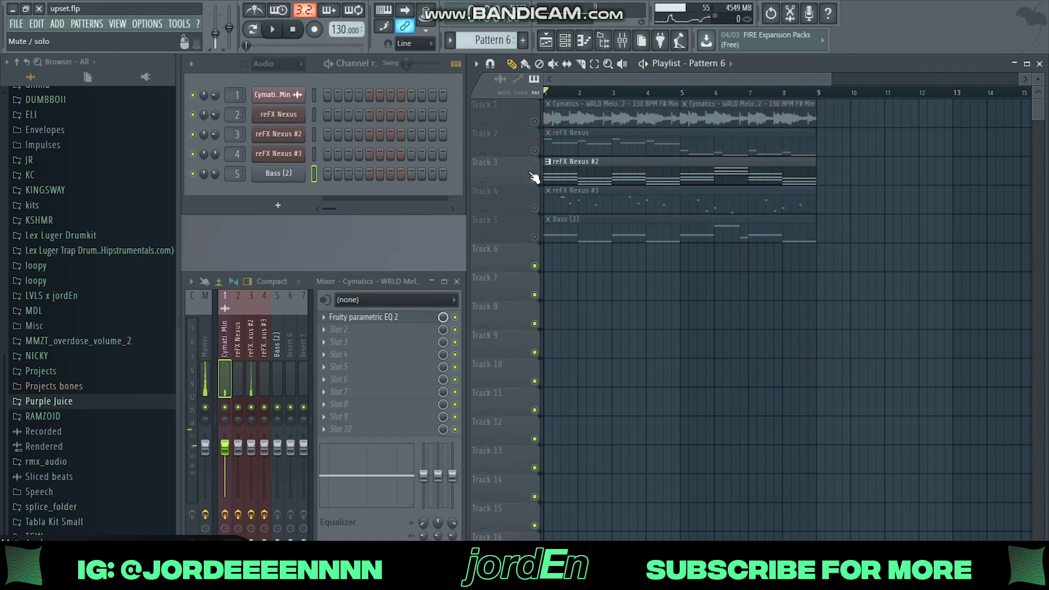
left_click(533, 178)
left_click(536, 208)
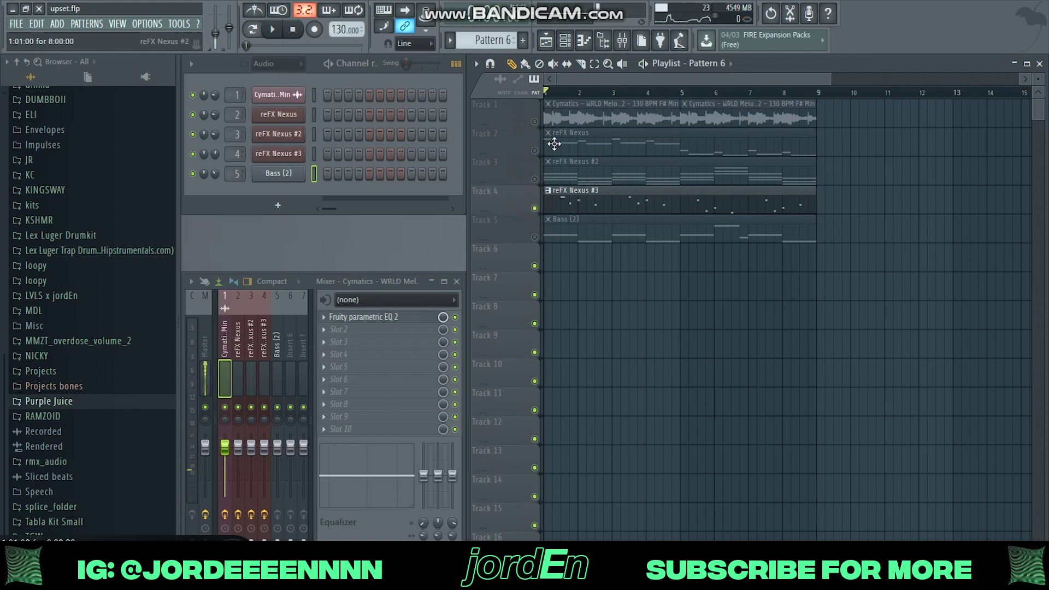
left_click(535, 121)
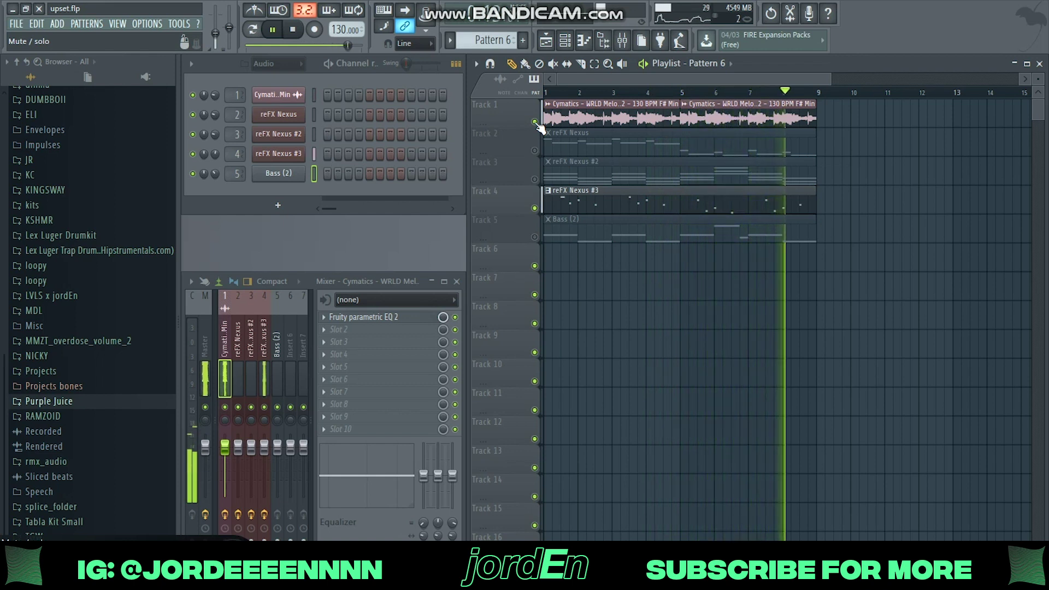
key("space")
Isolate the Bass (2) part on Track 5 and play it together with the Track 1 melody loop
left_click(534, 121)
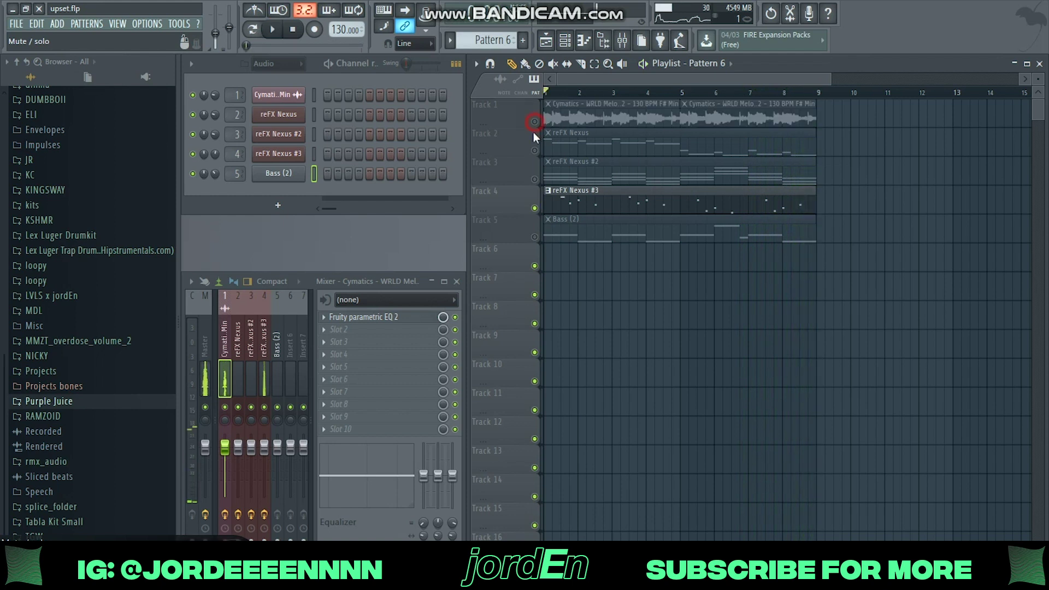
right_click(534, 237)
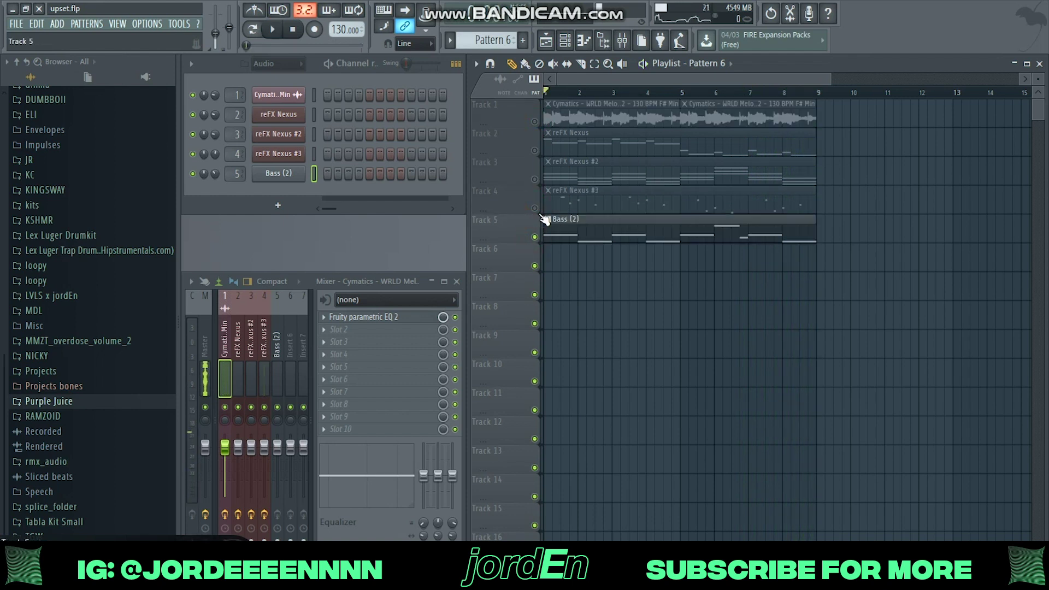
left_click(535, 122)
key("space")
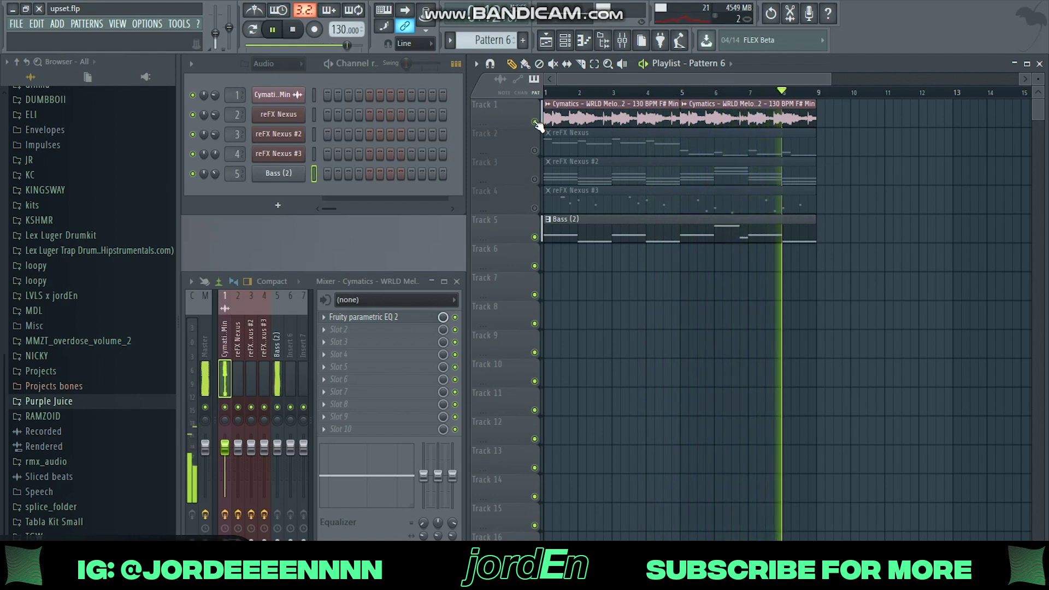
key("space")
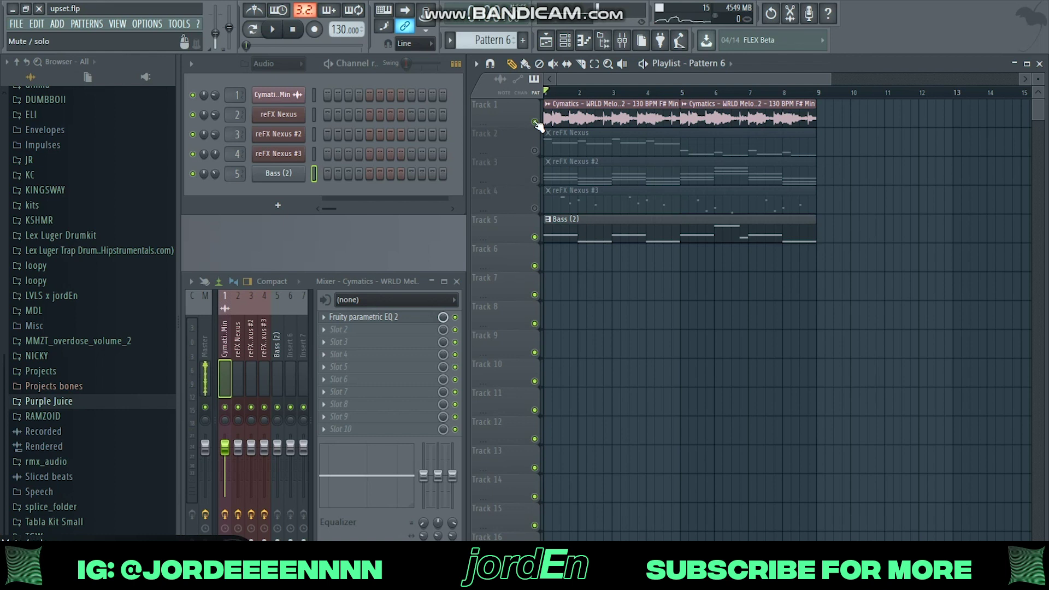
Mute the Bass (2) track and keep only the melody loop and the reFX Nexus part audible among the five melodic tracks
left_click(534, 121)
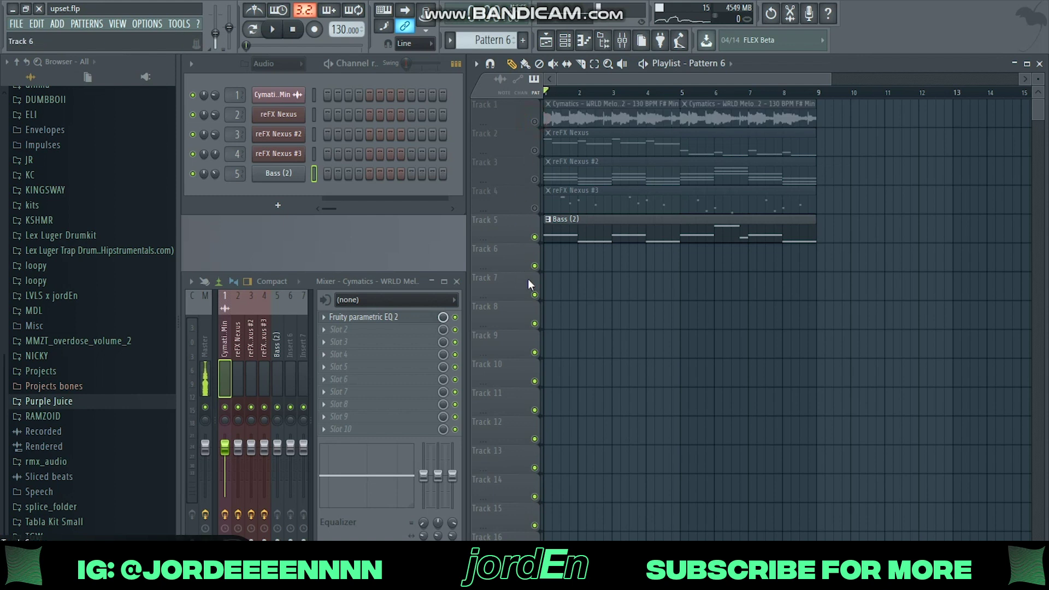
left_click(534, 238)
left_click(535, 122)
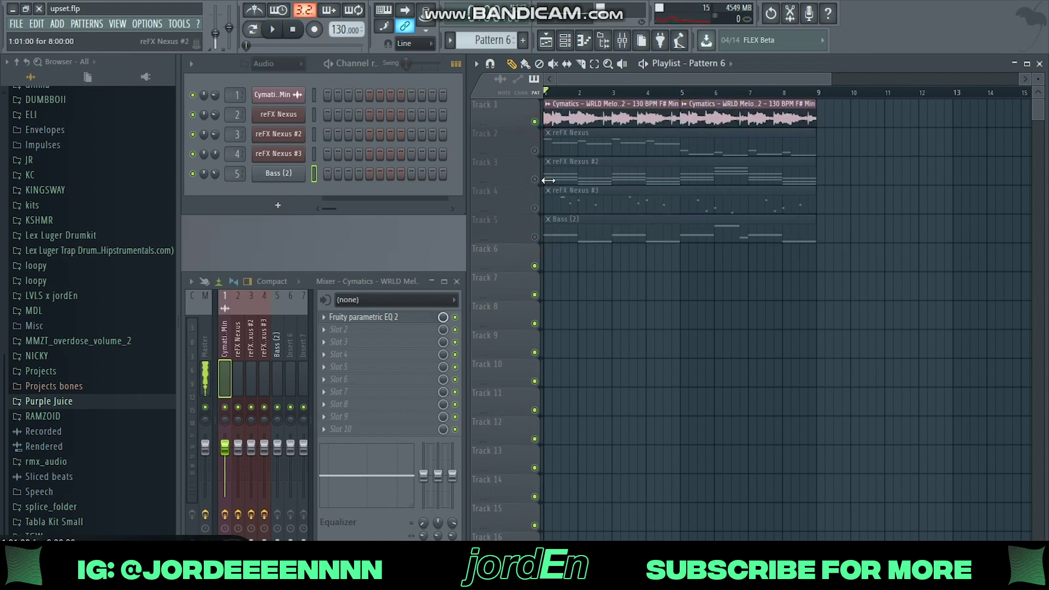
left_click(534, 151)
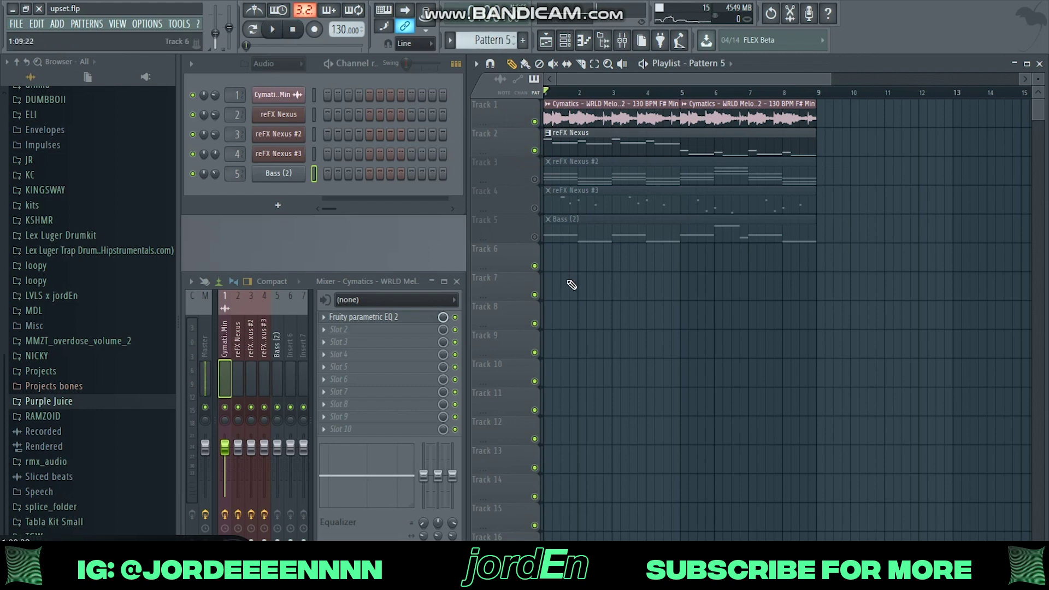
Place a Pattern 5 clip at the start of Track 6 in the playlist
left_click(568, 259)
Look through the kits folder in the browser and expand the La Uzi Drumkit [ Ardist ] folder
scroll(70, 316, "up", 2)
left_click(66, 296)
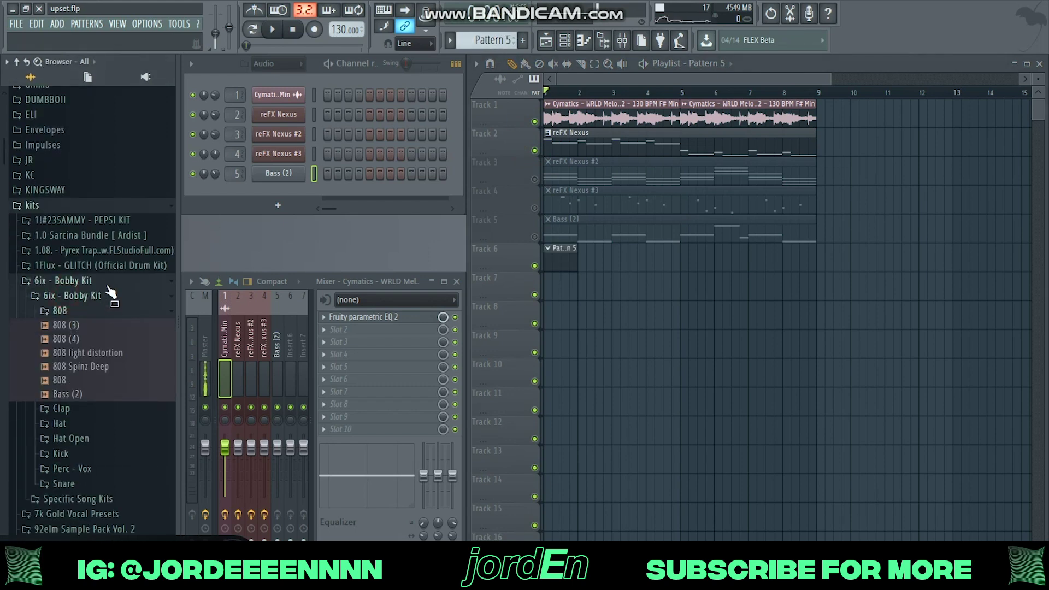
left_click(114, 297)
scroll(115, 300, "down", 20)
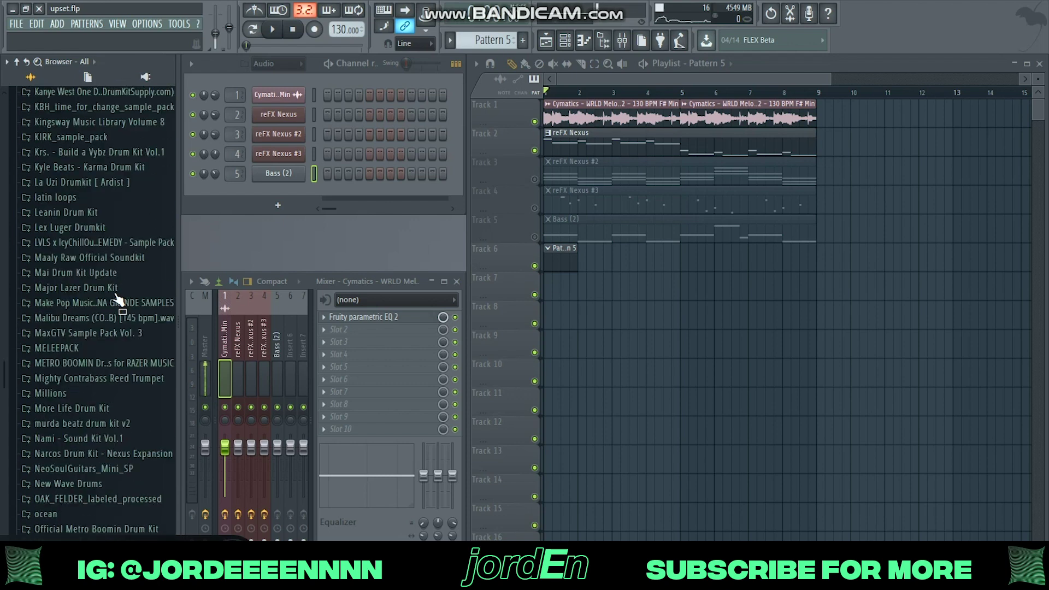
scroll(116, 299, "down", 20)
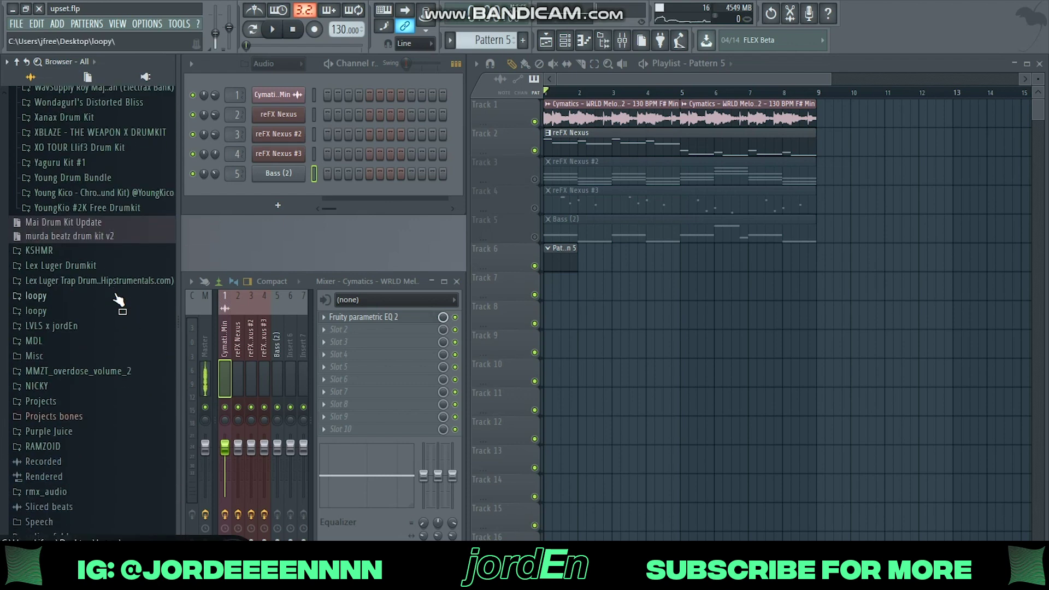
scroll(118, 299, "up", 8)
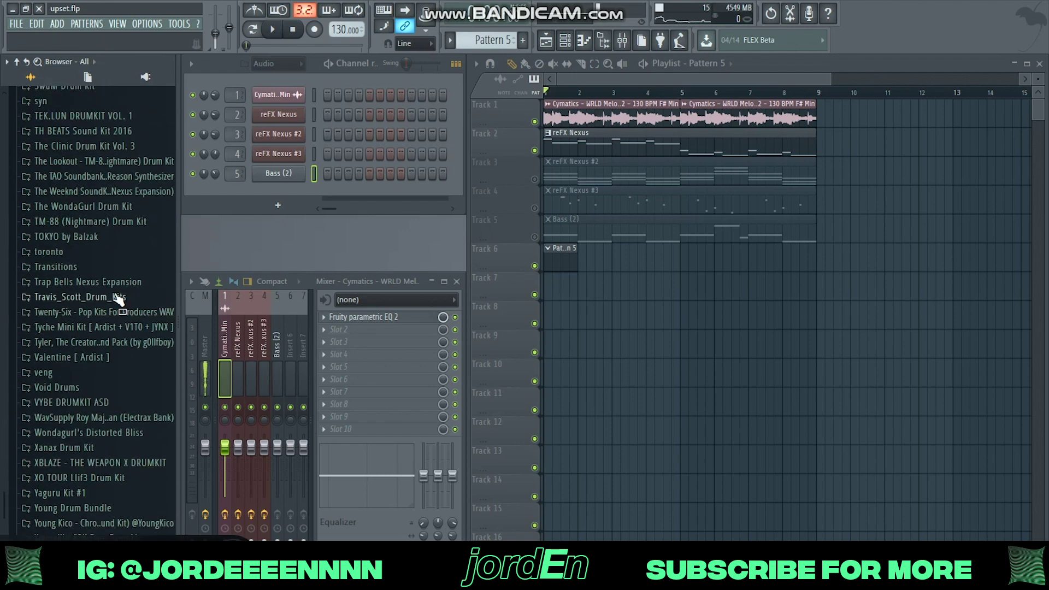
scroll(118, 300, "up", 15)
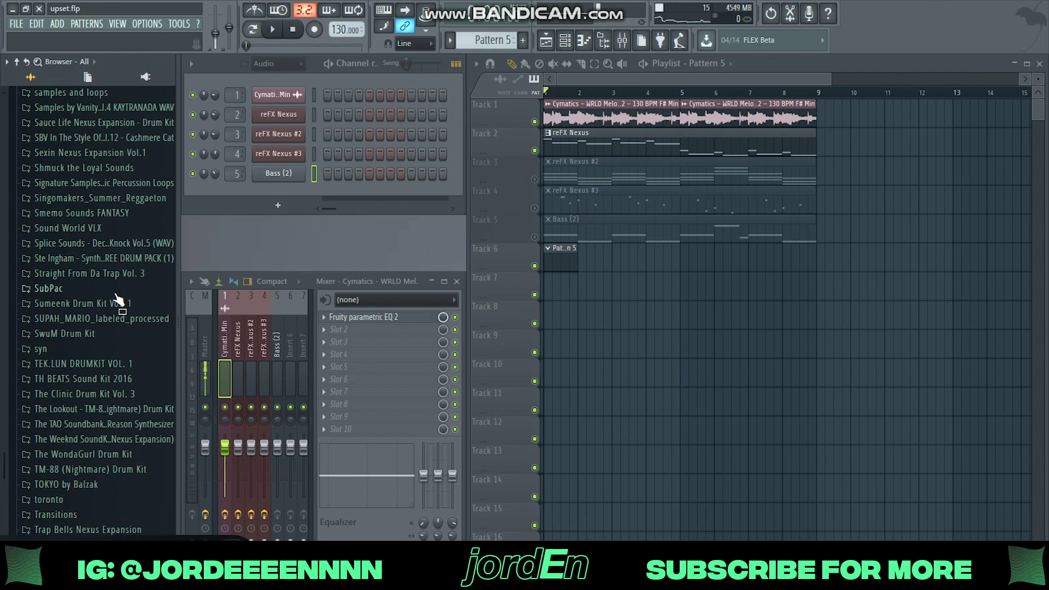
scroll(118, 300, "up", 4)
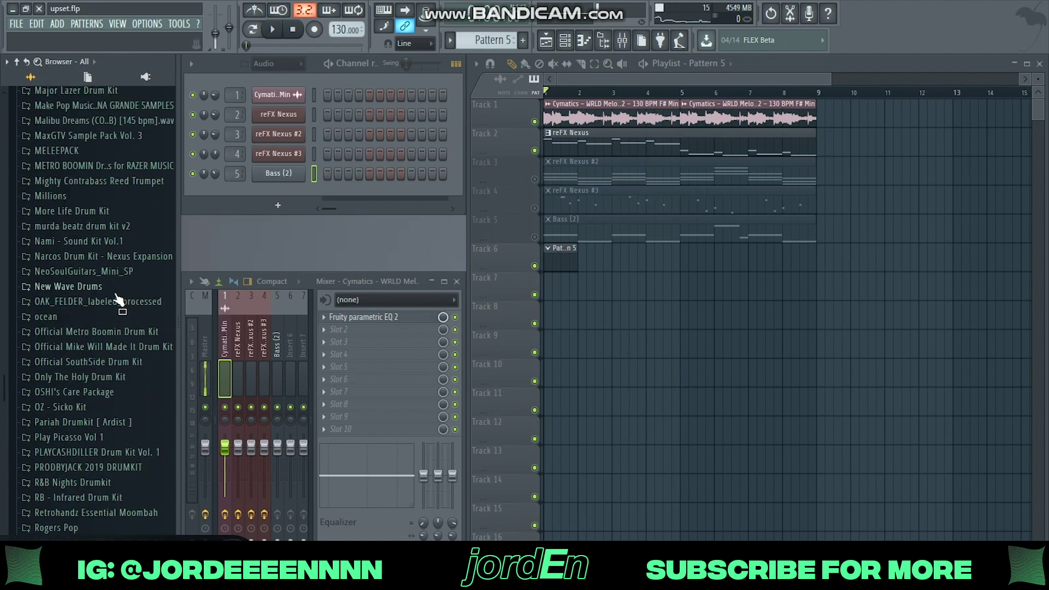
scroll(117, 298, "up", 8)
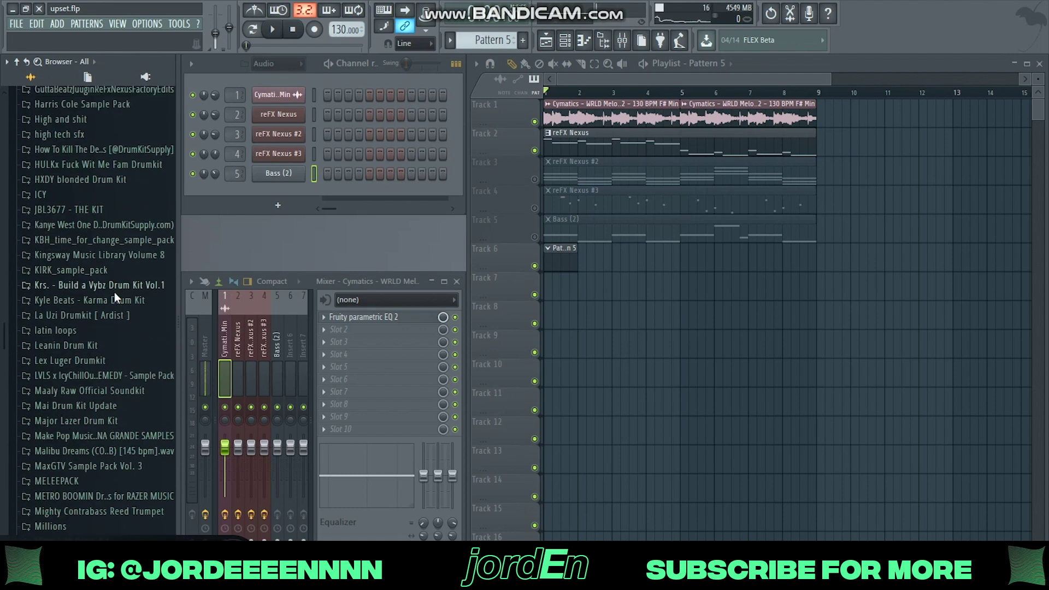
left_click(118, 315)
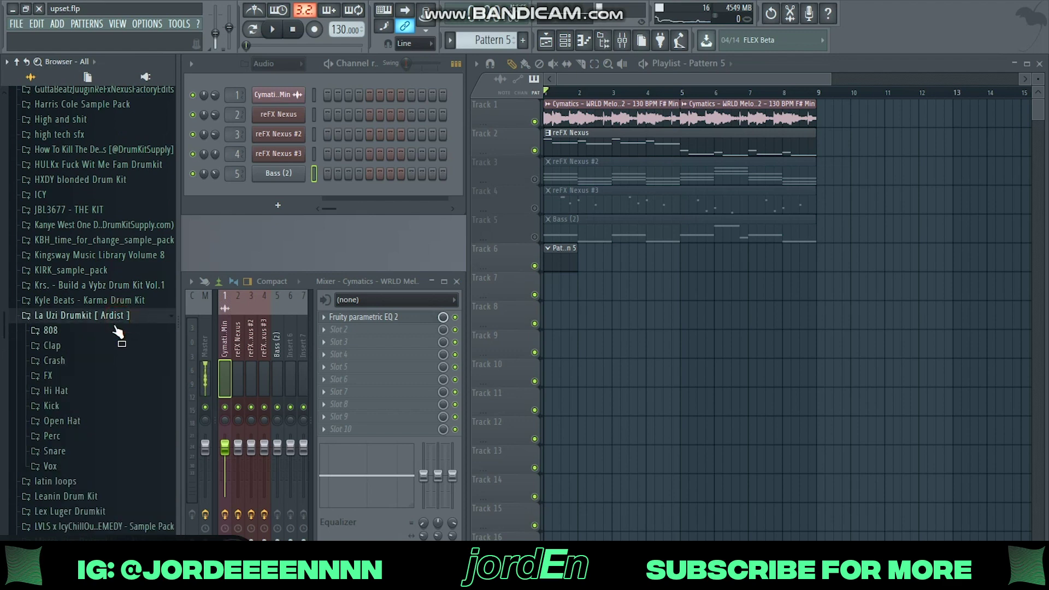
Add the Clap [ ATL ] sample from the kit's Clap folder as a new channel and open its piano roll
scroll(118, 332, "down", 2)
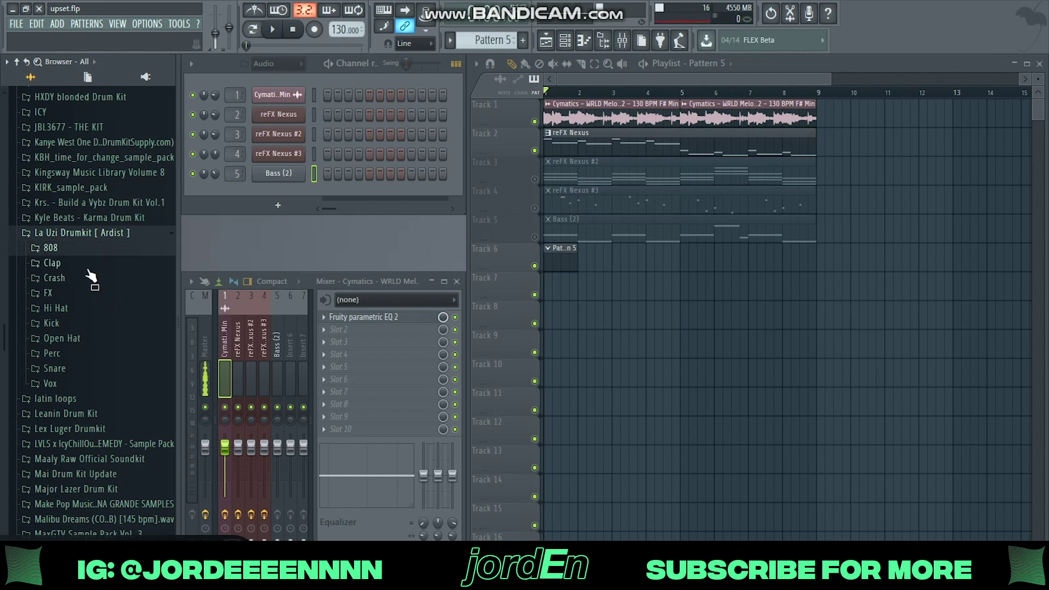
left_click(87, 267)
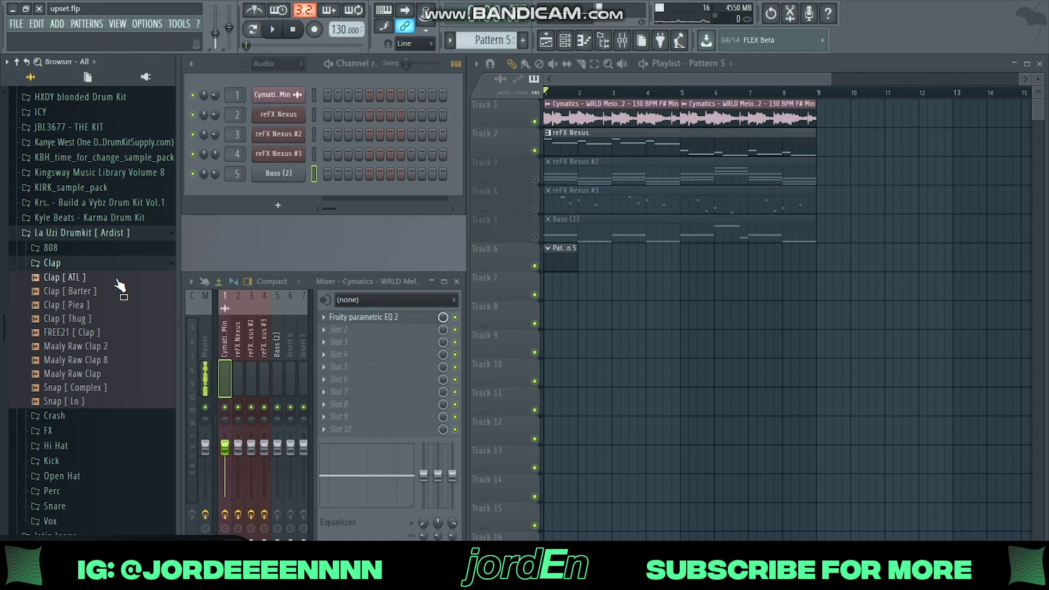
left_click_drag(120, 285, 346, 171)
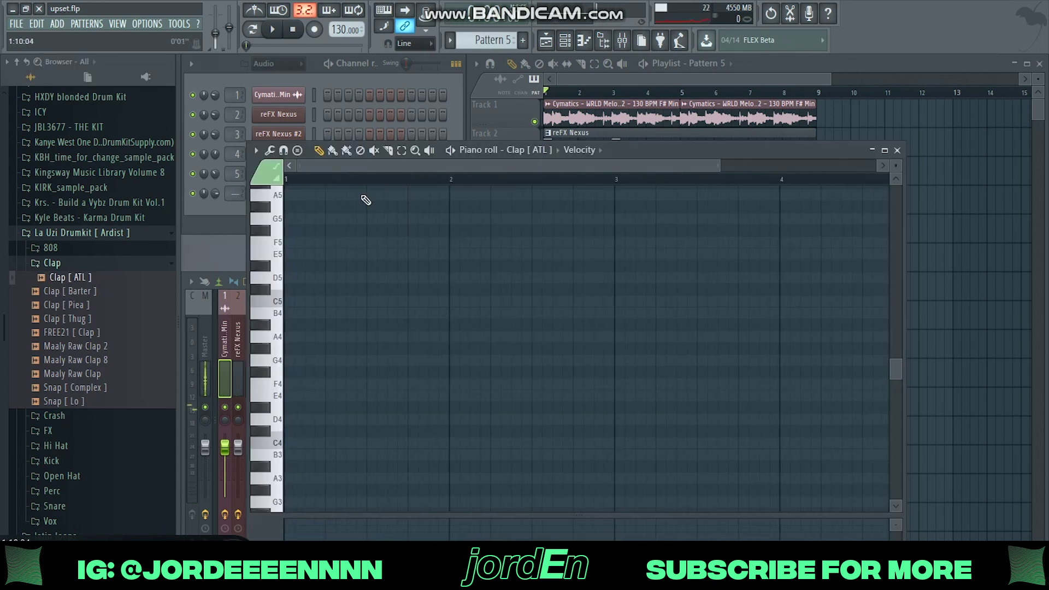
scroll(362, 187, "down", 1)
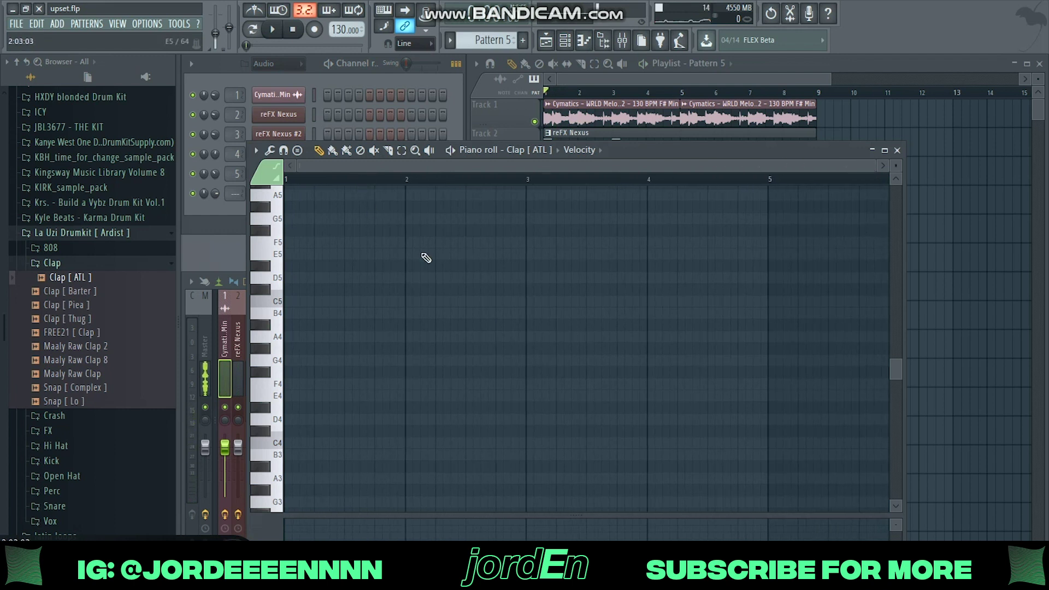
Place a C5 clap note on the third beat of bar 1
scroll(415, 260, "down", 3)
key("space")
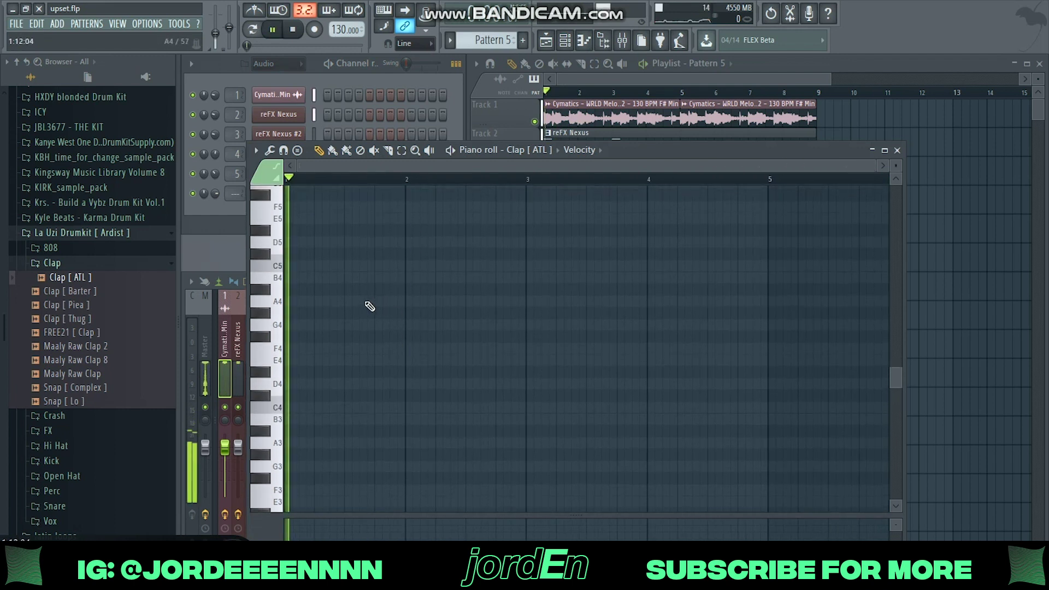
key("space")
left_click(347, 266)
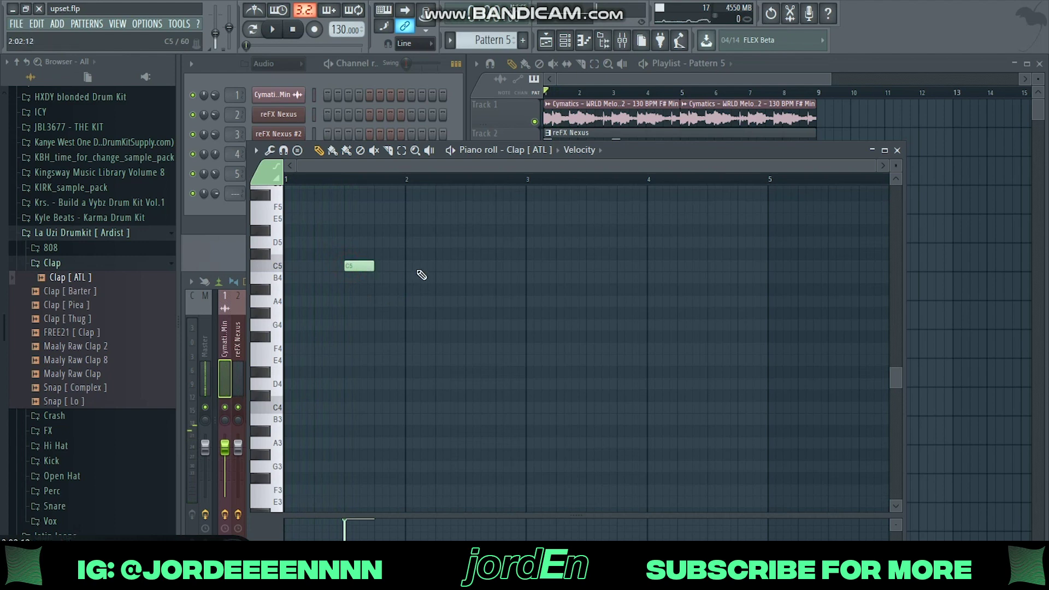
Duplicate the clap note so it repeats on the third beat of every bar across eight bars
key("ctrl+a")
key("ctrl+b")
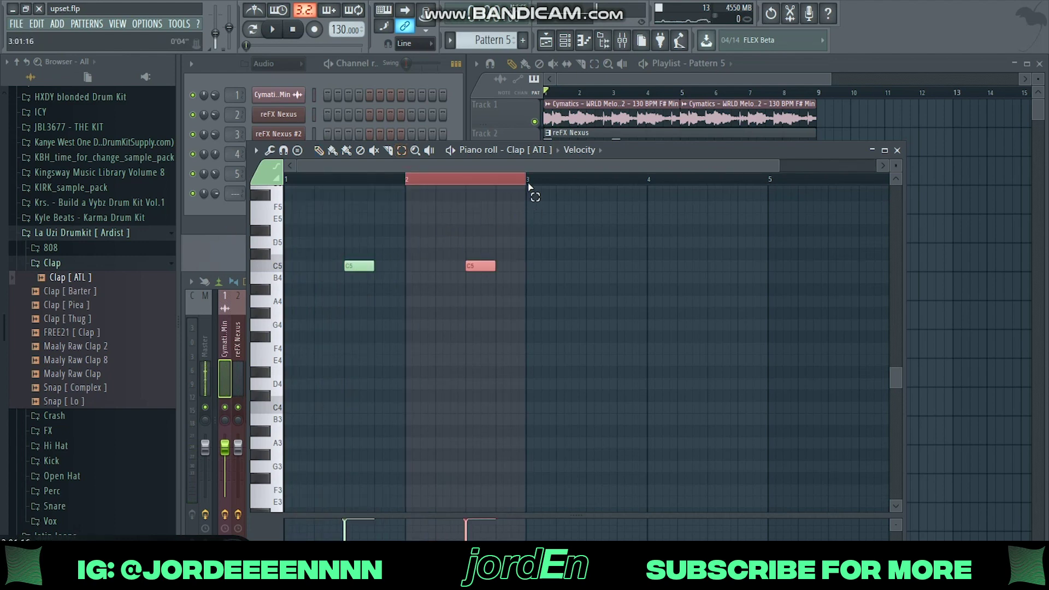
key("ctrl+a")
key("ctrl+b")
key("ctrl+a")
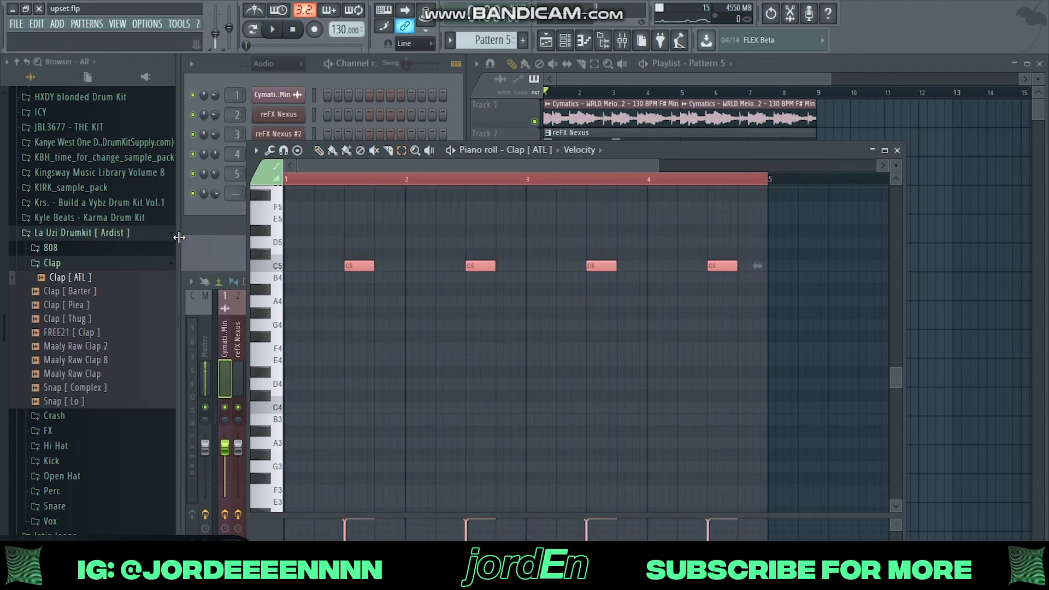
key("ctrl+b")
key("ctrl+d")
scroll(458, 192, "down", 3)
key("space")
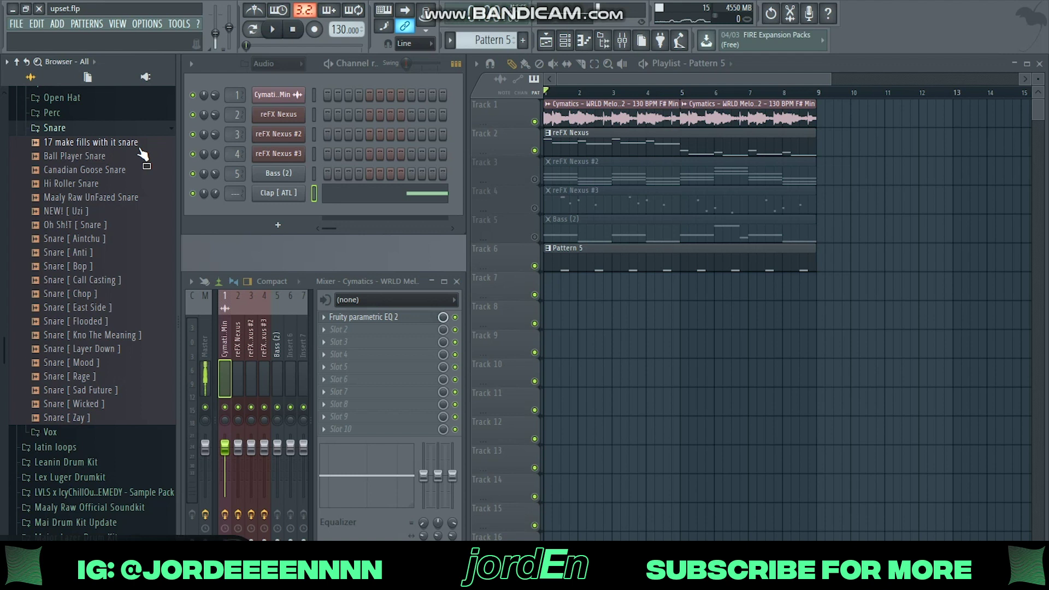
Add the NEW! [ Uzi ] snare as a channel, paste the clap's notes into it, and mute the channel
left_click_drag(141, 152, 280, 218)
right_click(281, 222)
key("Escape")
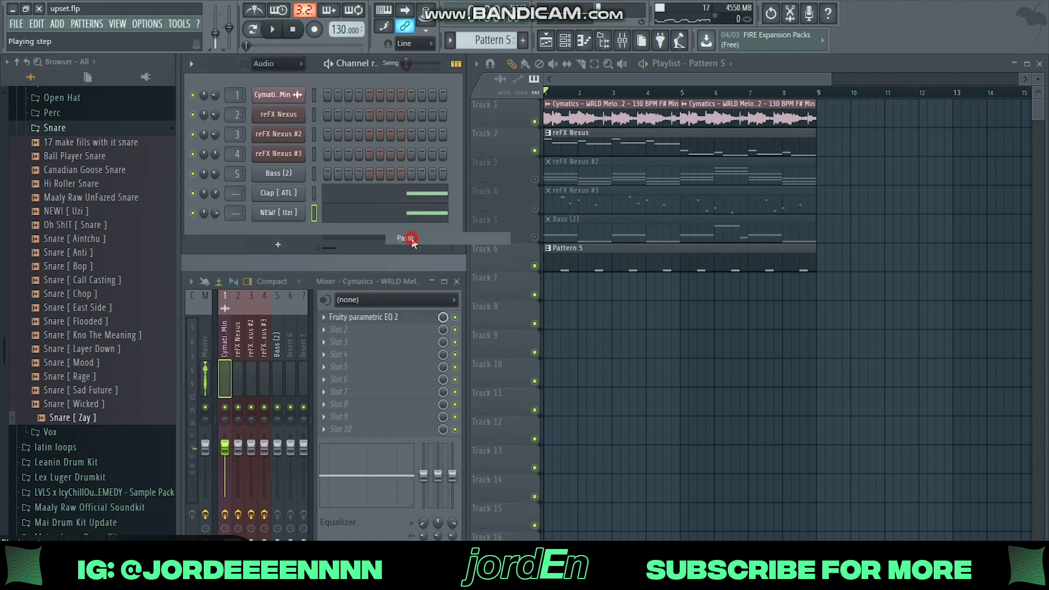
left_click(192, 213)
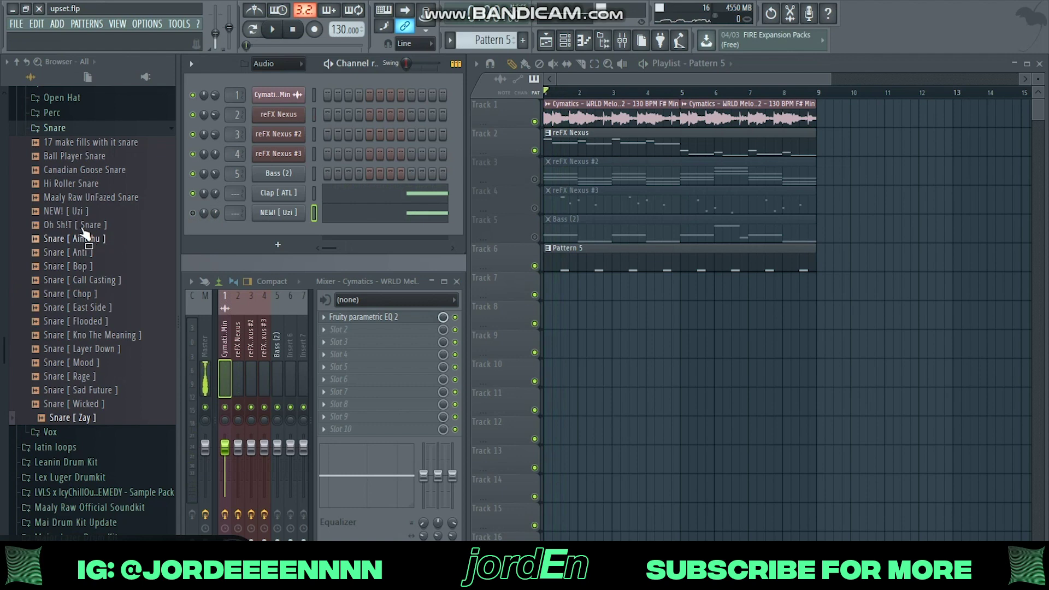
Add Maaly Raw UnFazed Snare as a channel and place a C5 note half a beat into bar 2 in its piano roll
left_click_drag(77, 198, 306, 229)
right_click(306, 229)
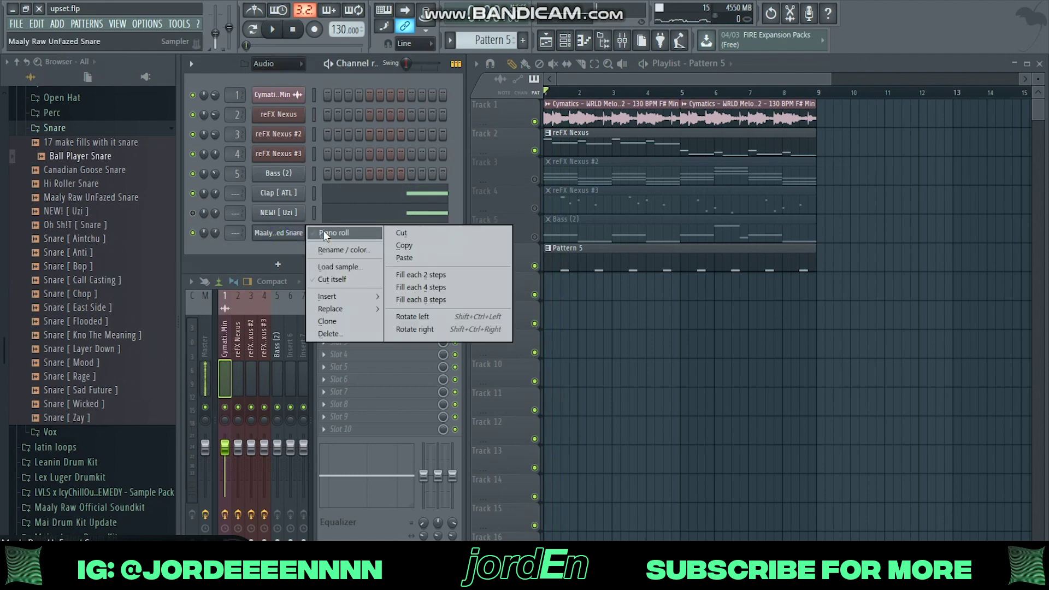
left_click(323, 231)
scroll(366, 180, "up", 4)
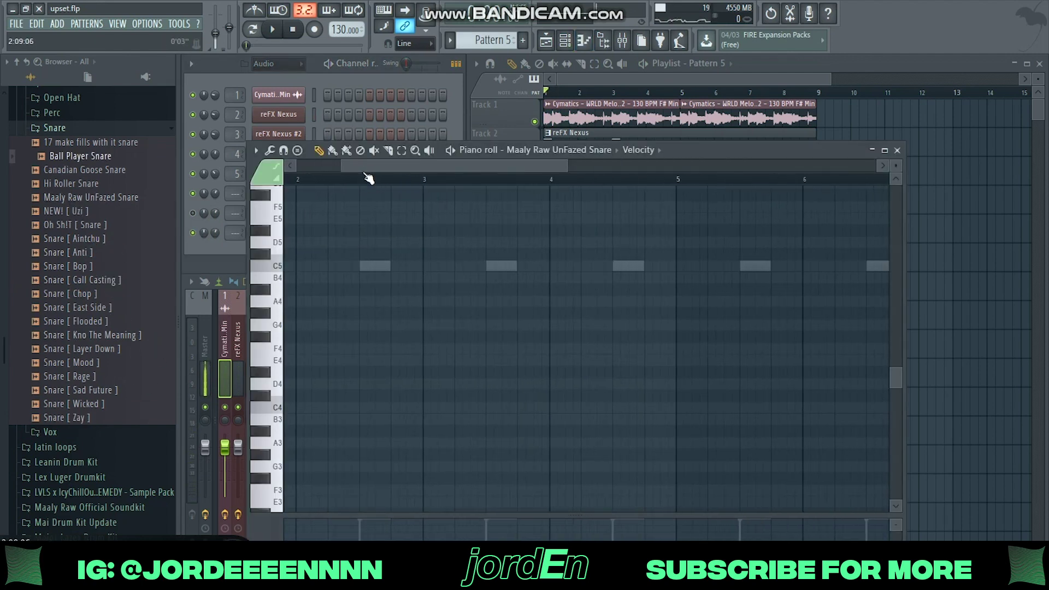
key("space")
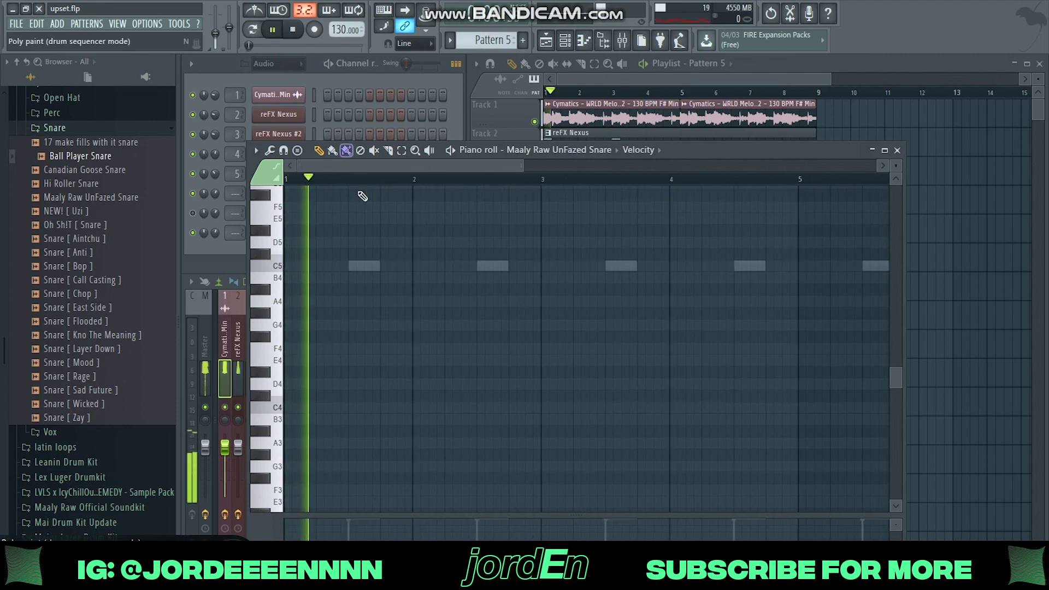
left_click(433, 267)
key("space")
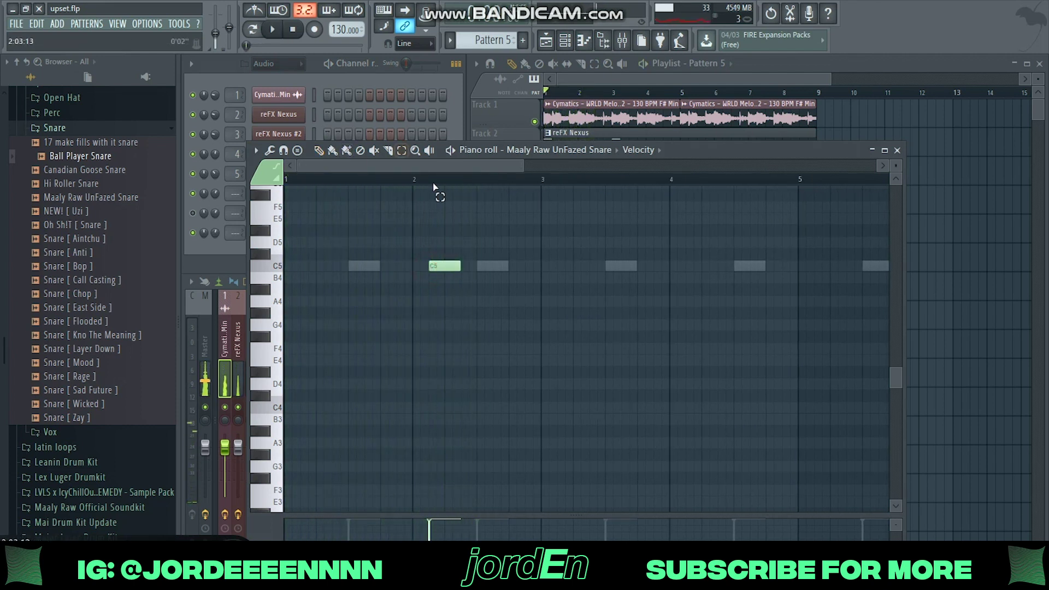
Duplicate the two-bar snare phrase so the note repeats every two bars through bar 8, and close the piano roll
scroll(433, 192, "down", 4)
left_click_drag(407, 187, 330, 200)
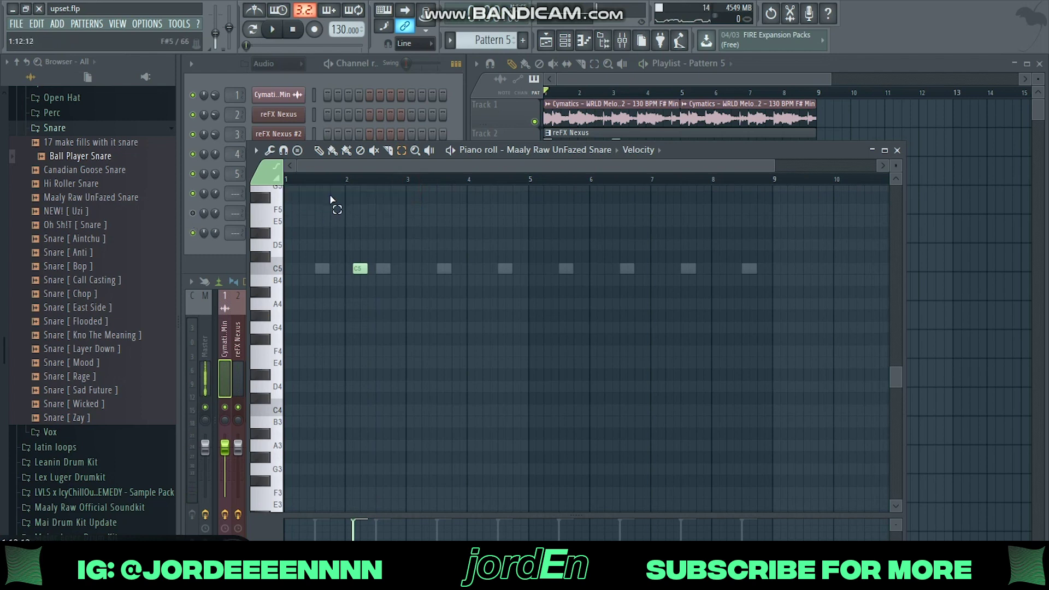
mouse_move(402, 183)
left_mouse_down()
mouse_move(335, 191)
mouse_move(287, 183)
left_mouse_up()
key("ctrl+b")
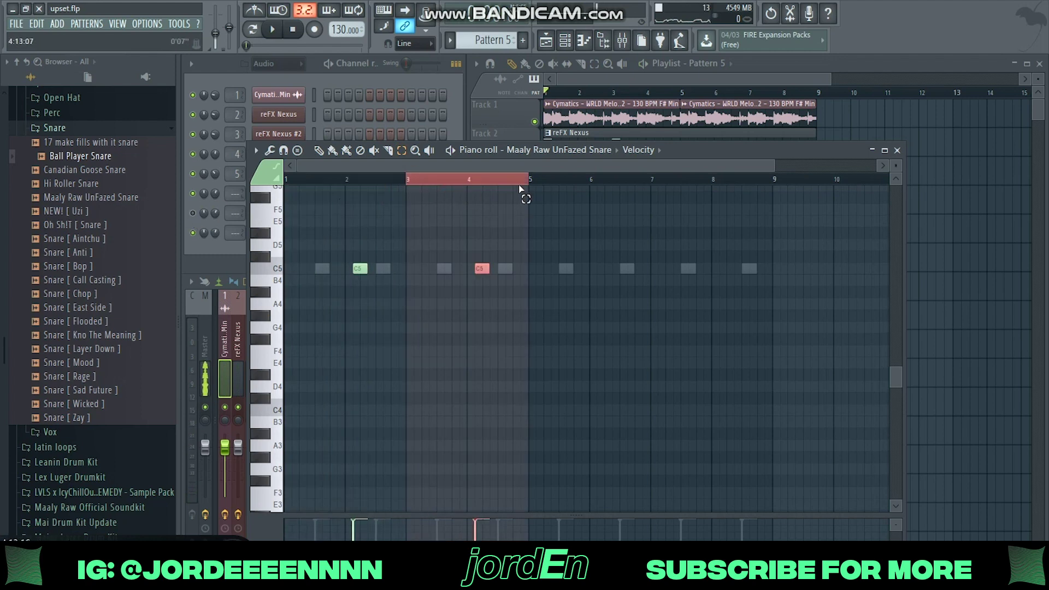
left_click(511, 183)
key("ctrl+a")
key("ctrl+b")
left_click(589, 184)
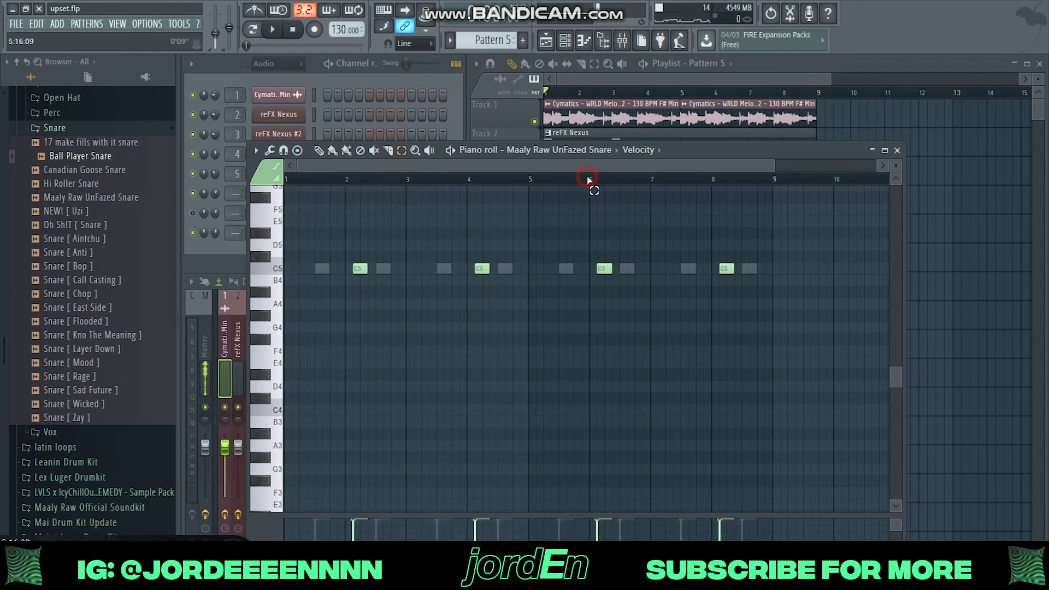
scroll(589, 180, "down", 1)
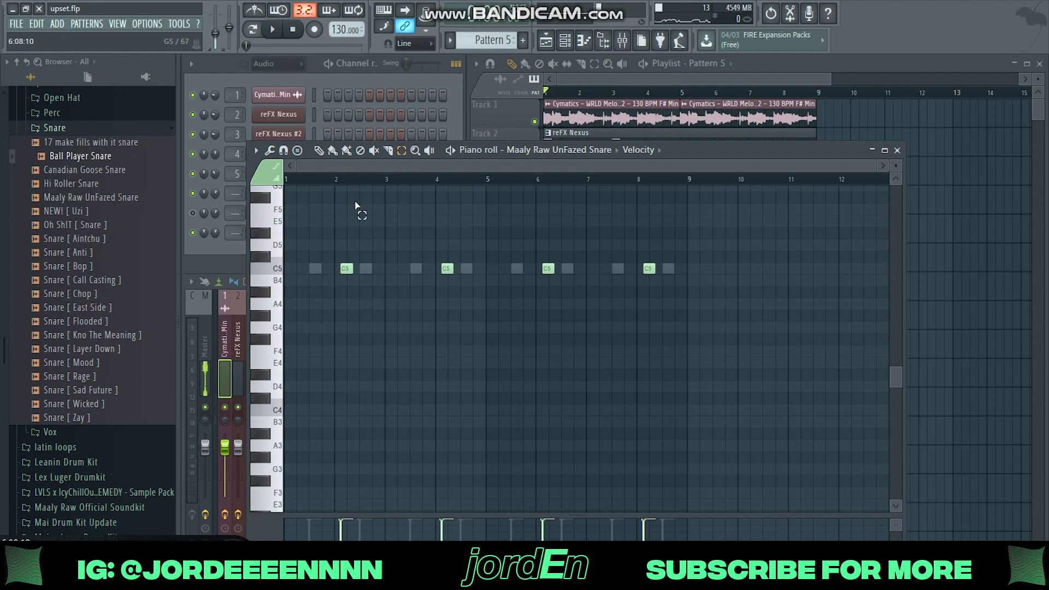
left_click_drag(387, 185, 285, 186)
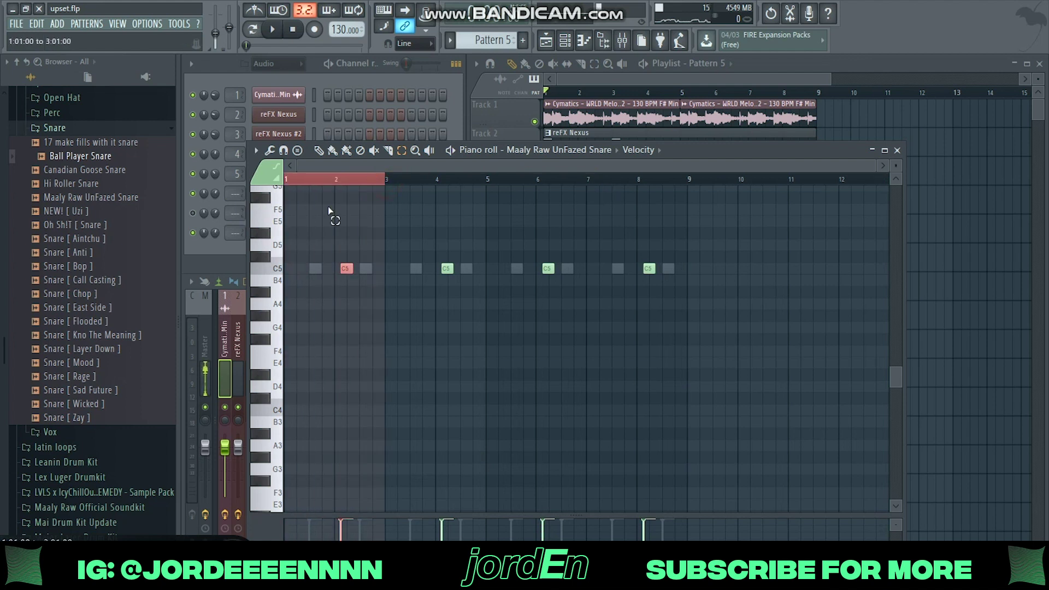
left_click(404, 152)
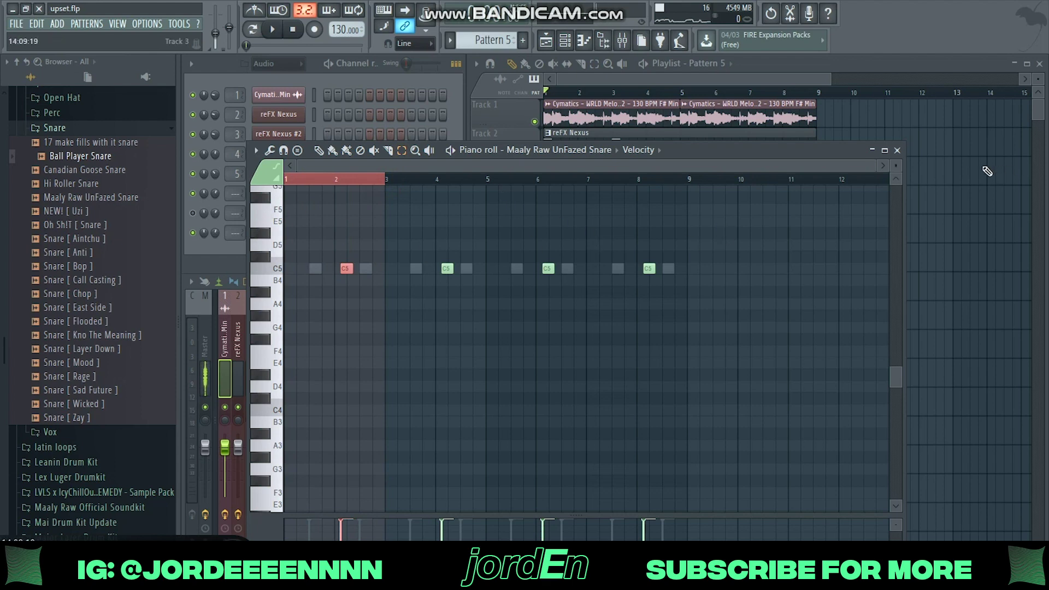
left_click(897, 150)
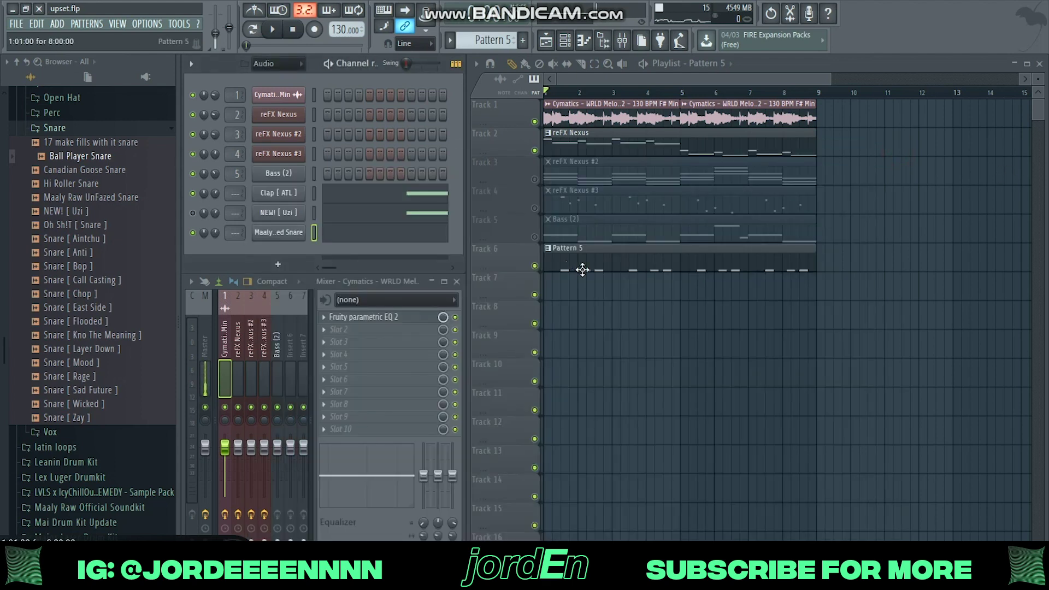
Add Closed Cymbol [ Semi ] and H - Gassed HH from the Hi Hat folder as channels and check the H - Gassed HH sample settings
left_click(55, 232)
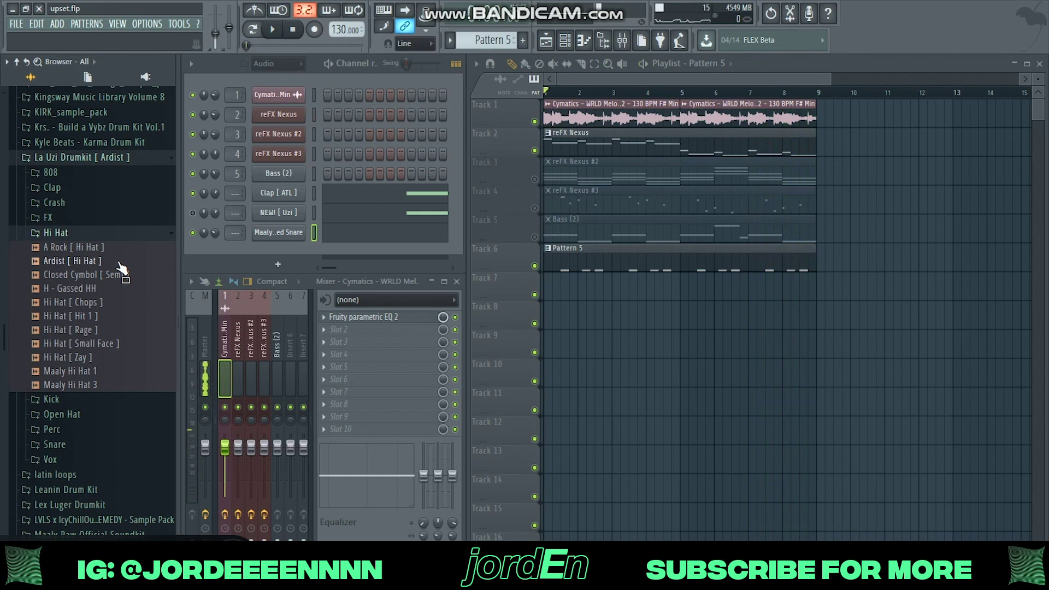
left_click_drag(122, 268, 274, 257)
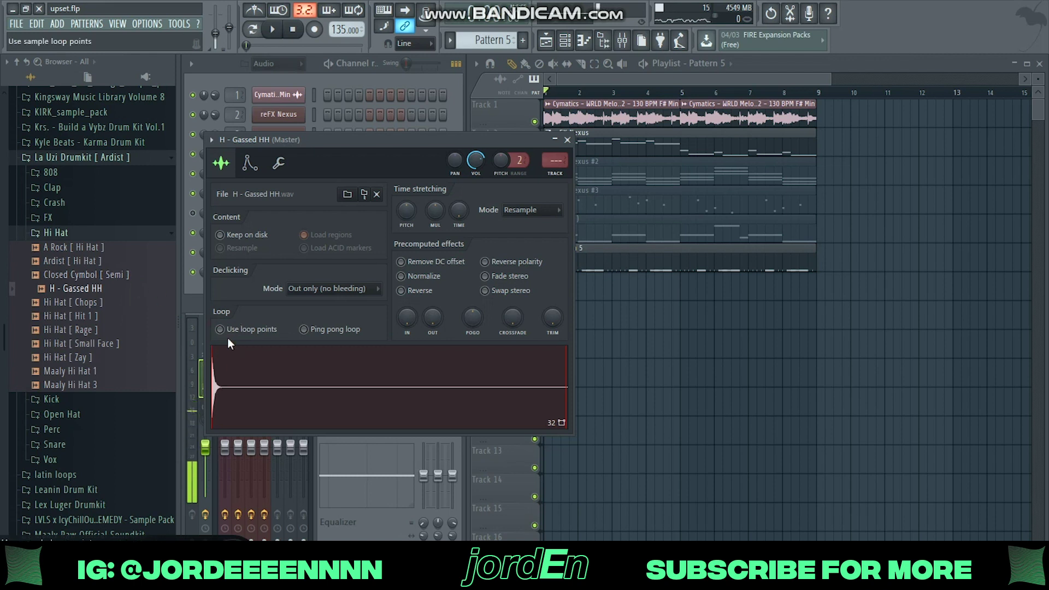
left_click(567, 140)
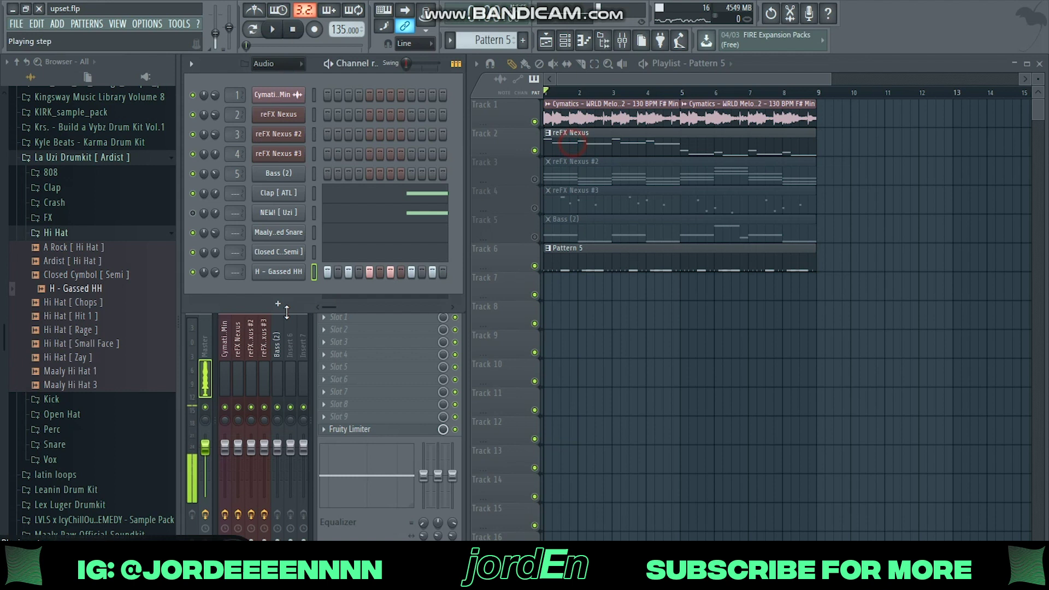
left_click(278, 272)
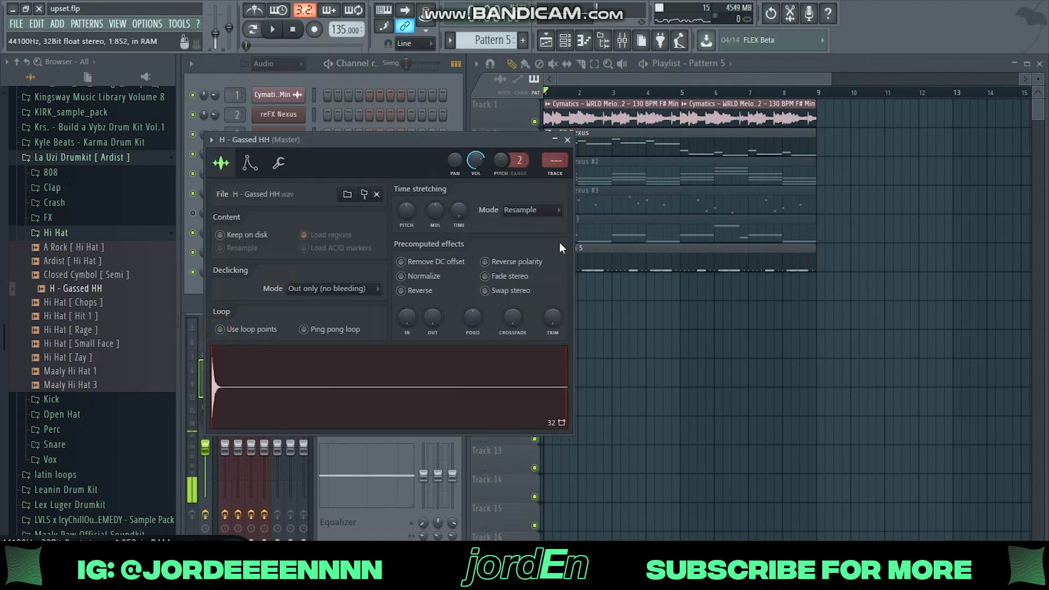
left_click(567, 140)
Load a hi-hat MIDI file from the WavSupply Nick Mira Scorch Loop Kit's Drum MIDI folder onto the H - Gassed HH channel
scroll(155, 238, "down", 15)
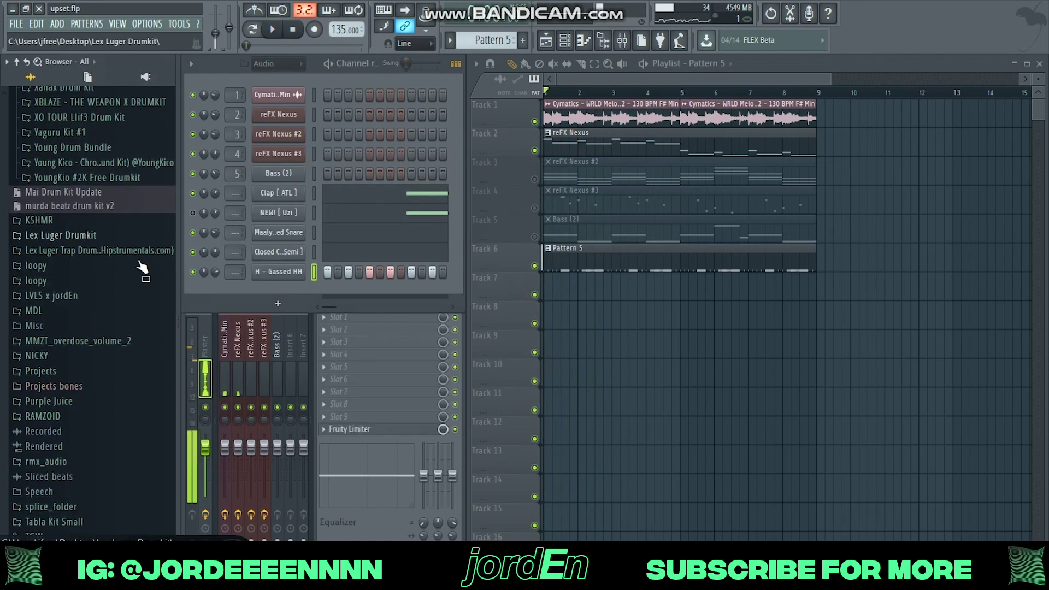
left_click(44, 354)
left_click(118, 353)
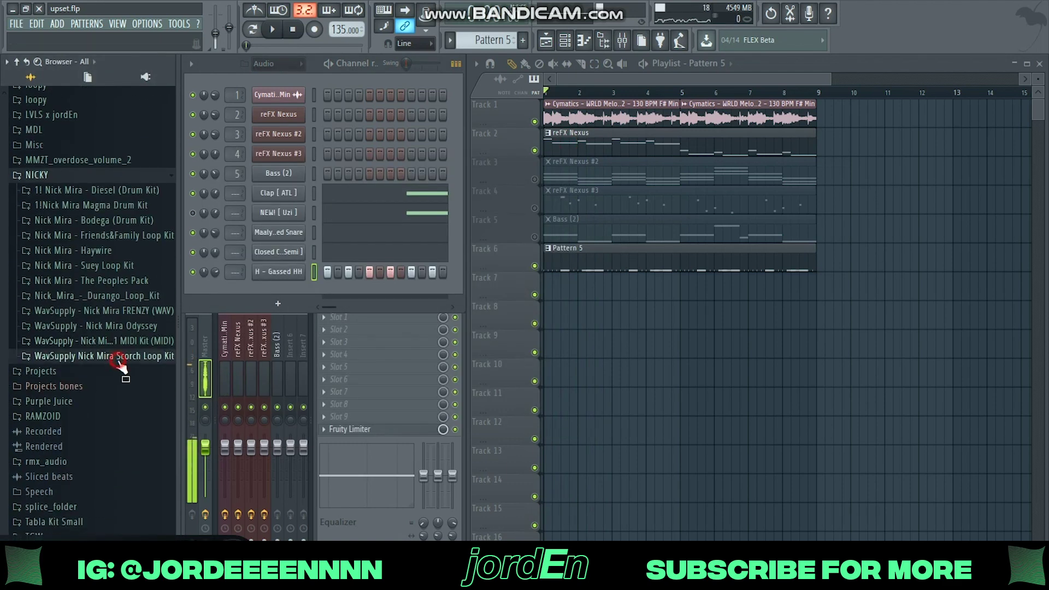
left_click(84, 311)
scroll(137, 312, "down", 4)
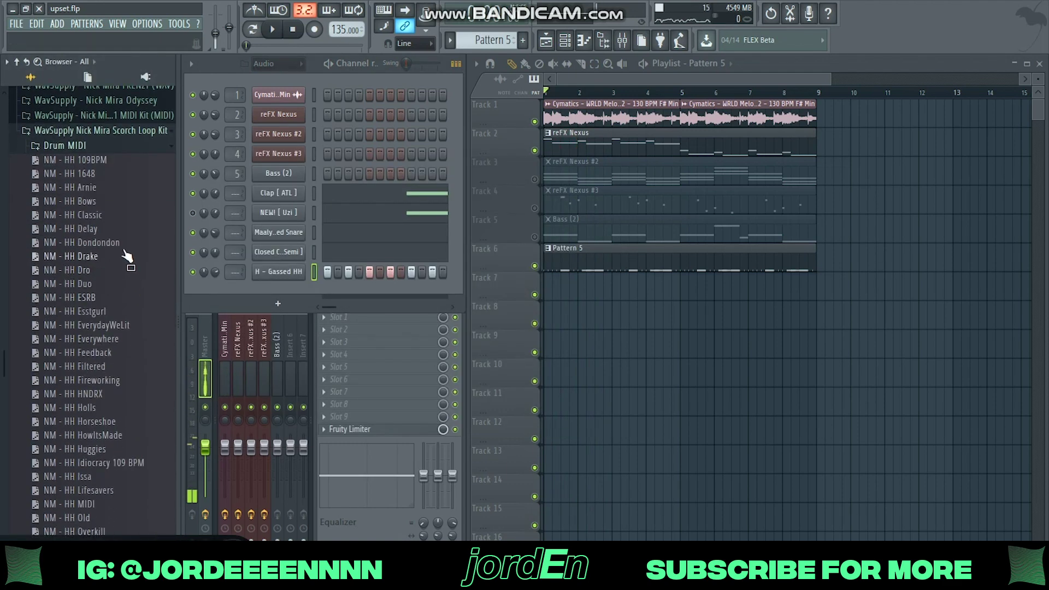
left_click_drag(82, 159, 291, 274)
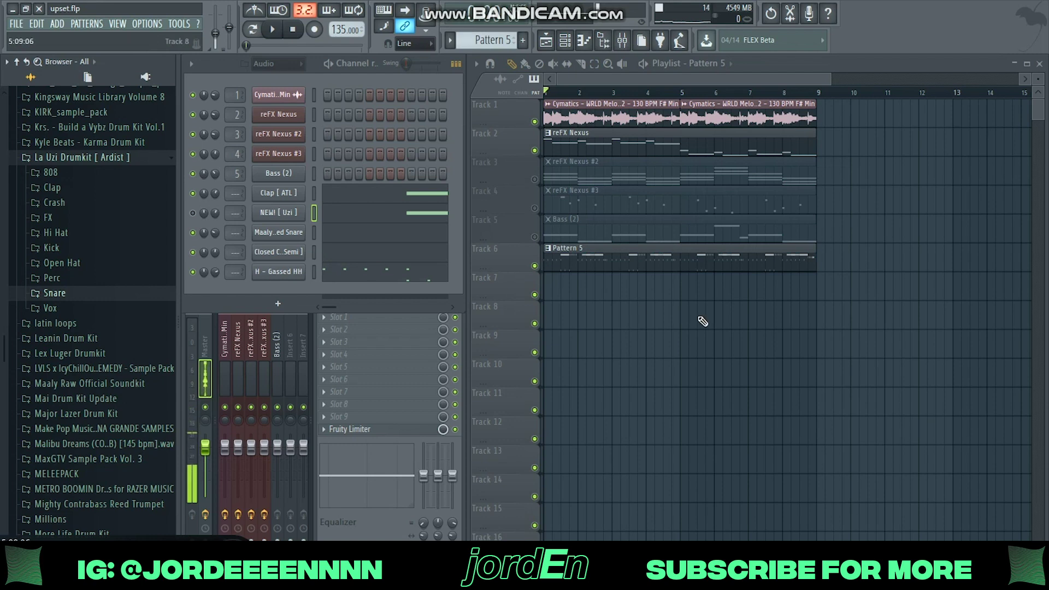
Check the NEW! [ Uzi ] channel's sample settings and look through the Snare folder of La Uzi Drumkit [ Ardist ]
scroll(74, 306, "down", 15)
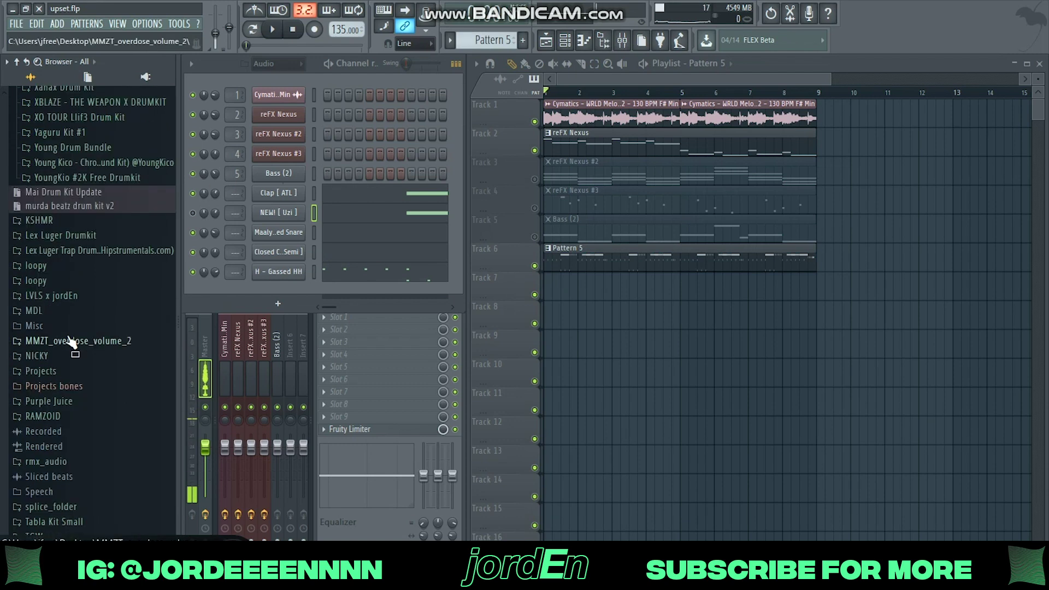
left_click(76, 267)
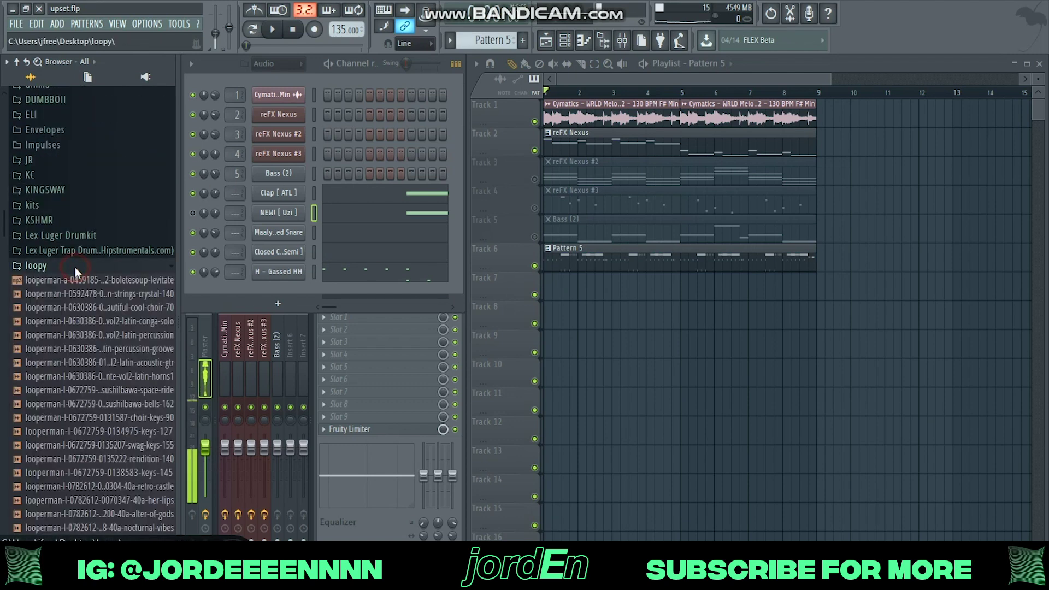
left_click(294, 217)
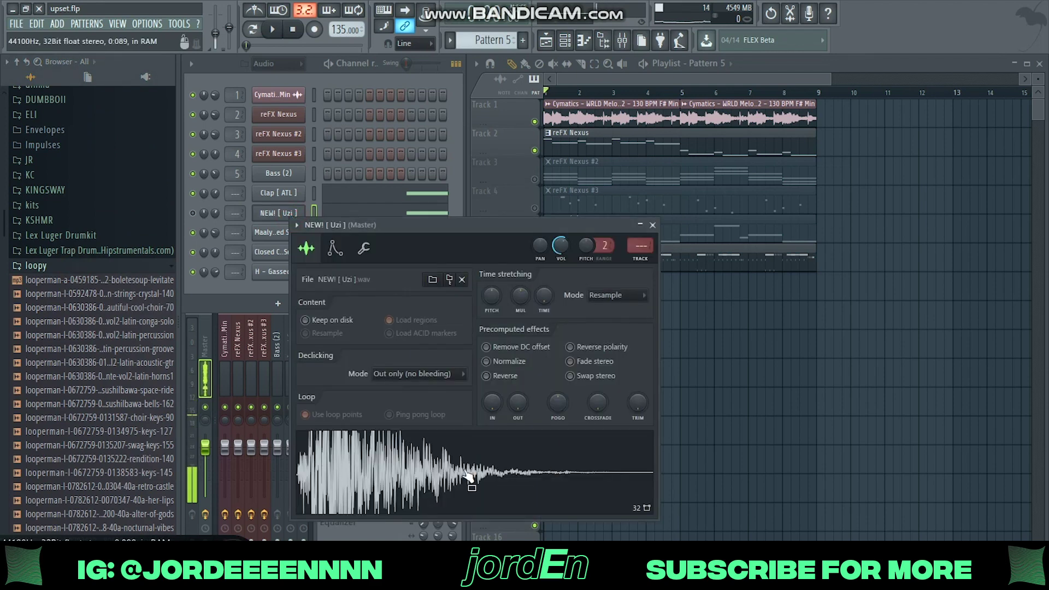
left_click_drag(468, 480, 83, 323)
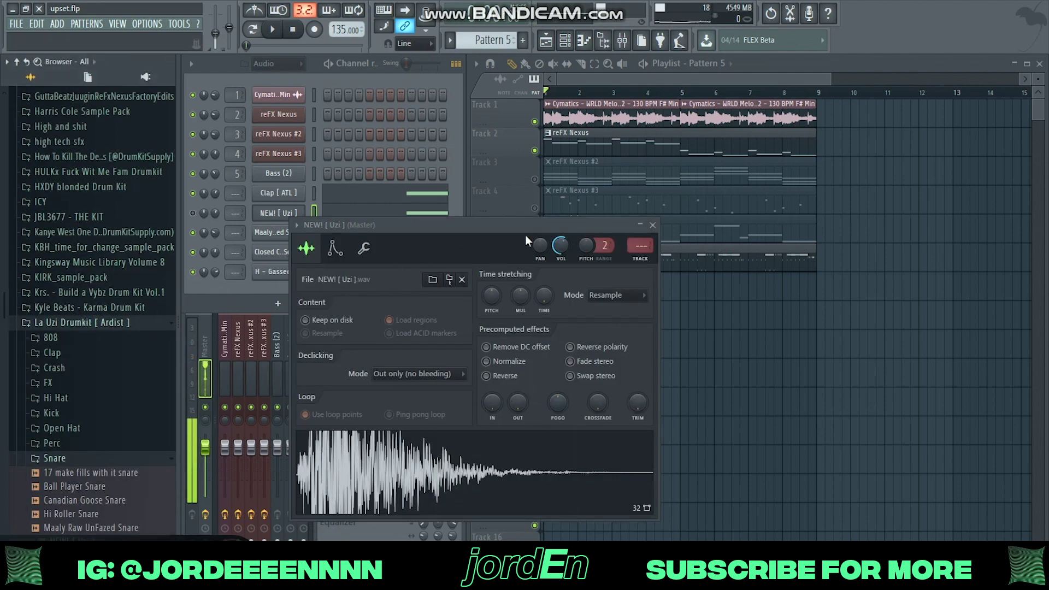
left_click(653, 224)
scroll(131, 350, "down", 4)
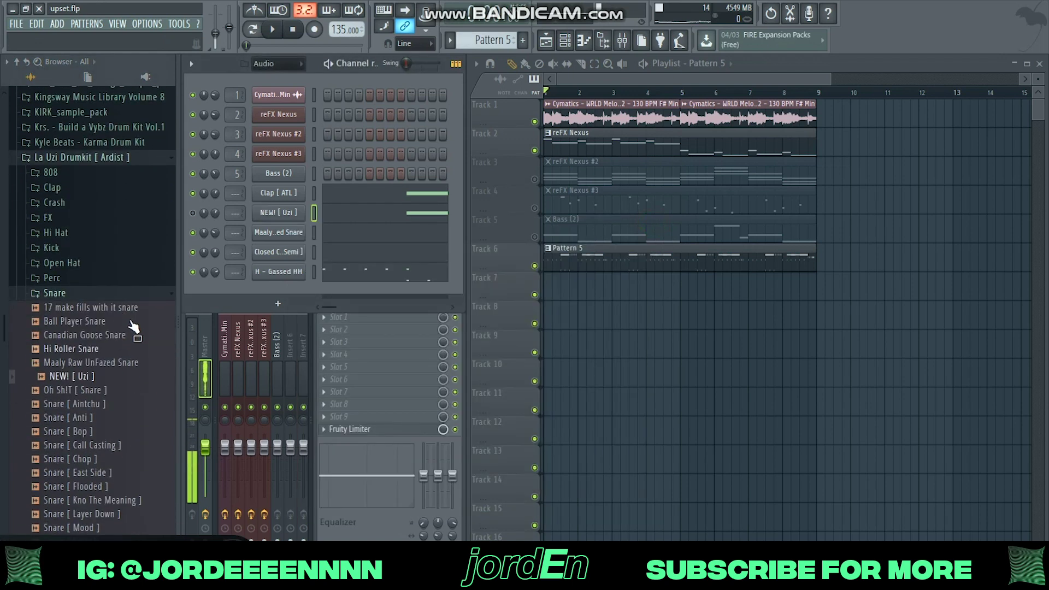
Close the Snare folder and add Kick [ Badder ] from La Uzi Drumkit's Kick folder as a new channel
scroll(106, 376, "down", 3)
scroll(101, 211, "up", 2)
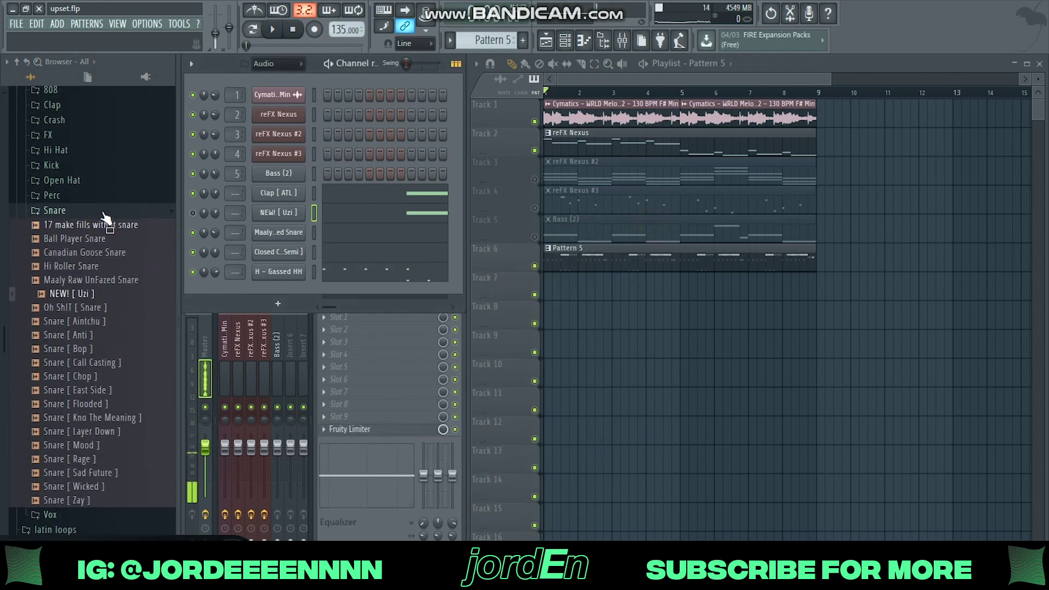
left_click(101, 211)
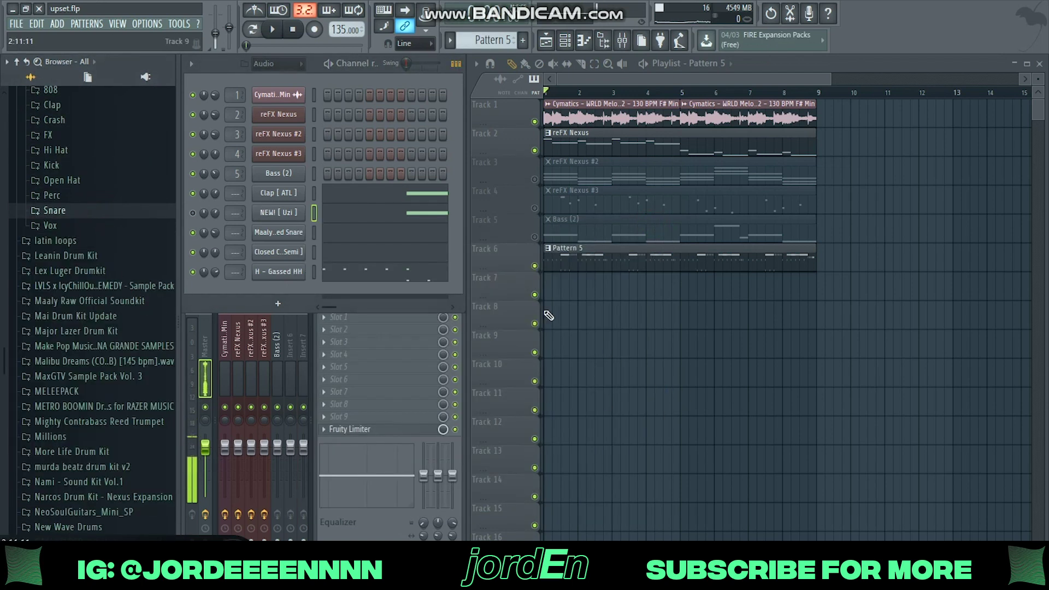
scroll(82, 356, "up", 3)
left_click(90, 327)
scroll(94, 347, "down", 2)
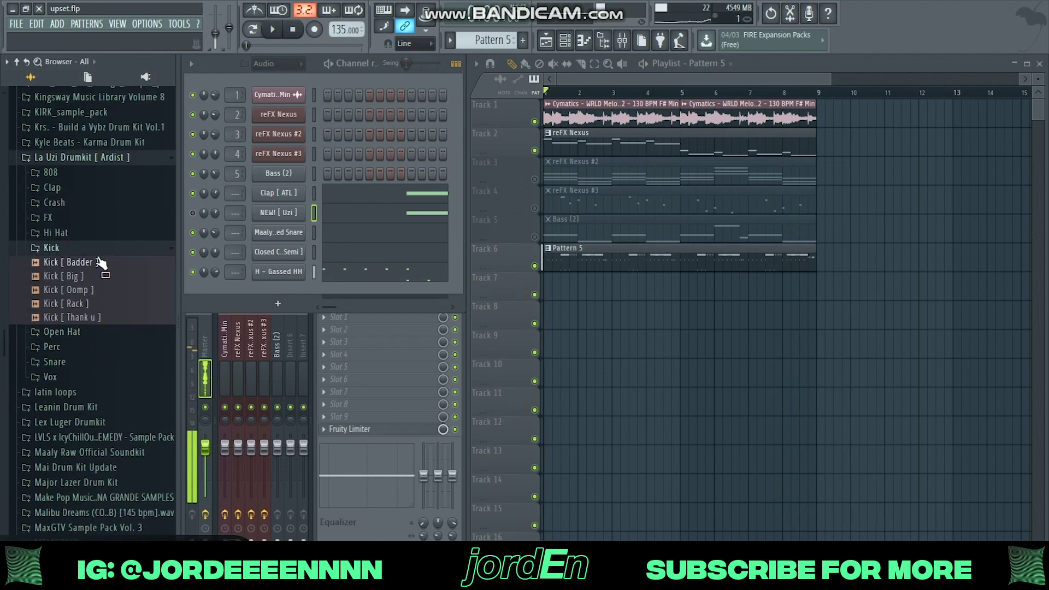
left_click_drag(100, 262, 287, 312)
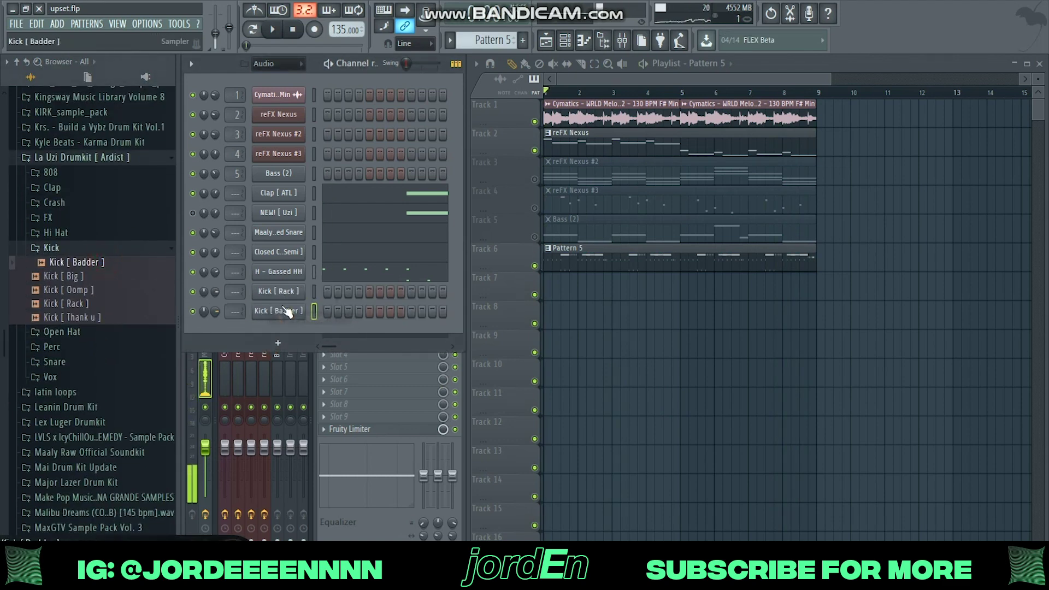
left_click(81, 248)
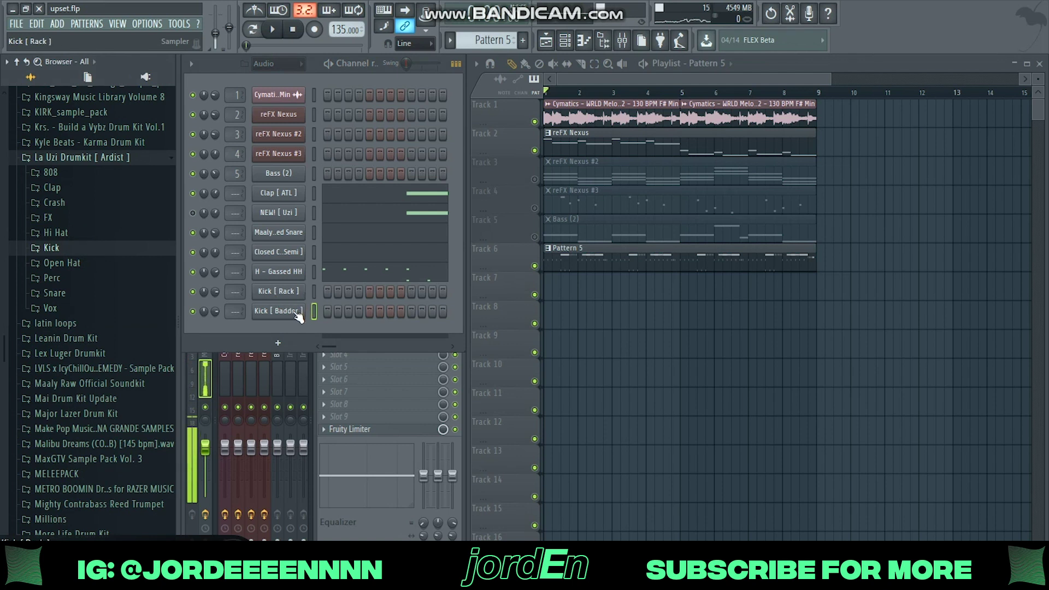
mouse_move(280, 304)
left_mouse_down()
mouse_move(110, 244)
mouse_move(317, 310)
mouse_move(300, 296)
left_mouse_up()
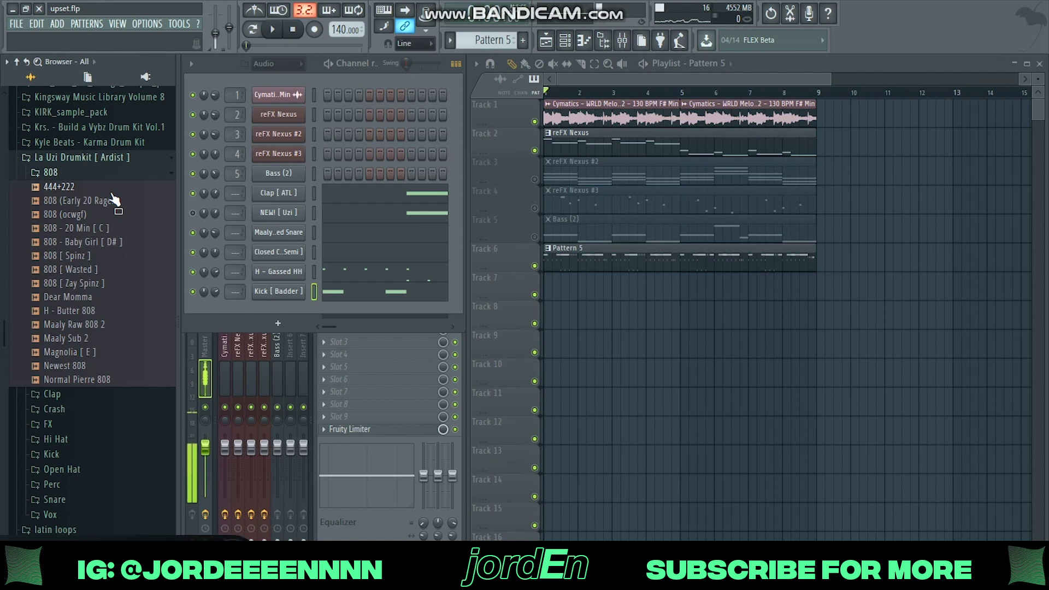
Add 444+222 from the 808 folder as a channel and place two A4 notes in bar 1 and an E4 note in bar 2
left_click(112, 188)
left_click_drag(114, 194, 330, 179)
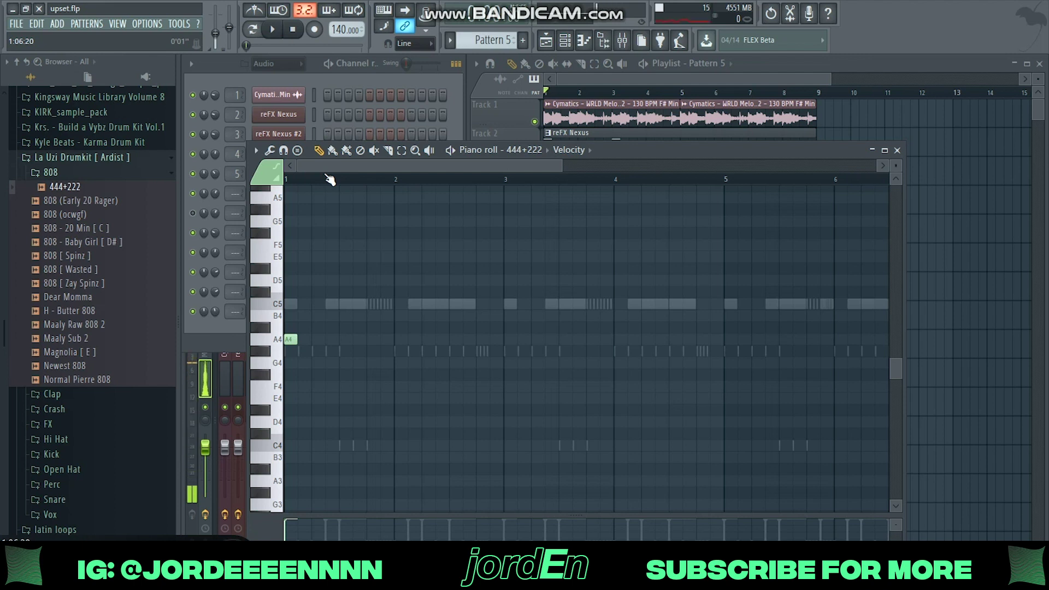
key("ctrl+Up")
scroll(373, 315, "up", 1)
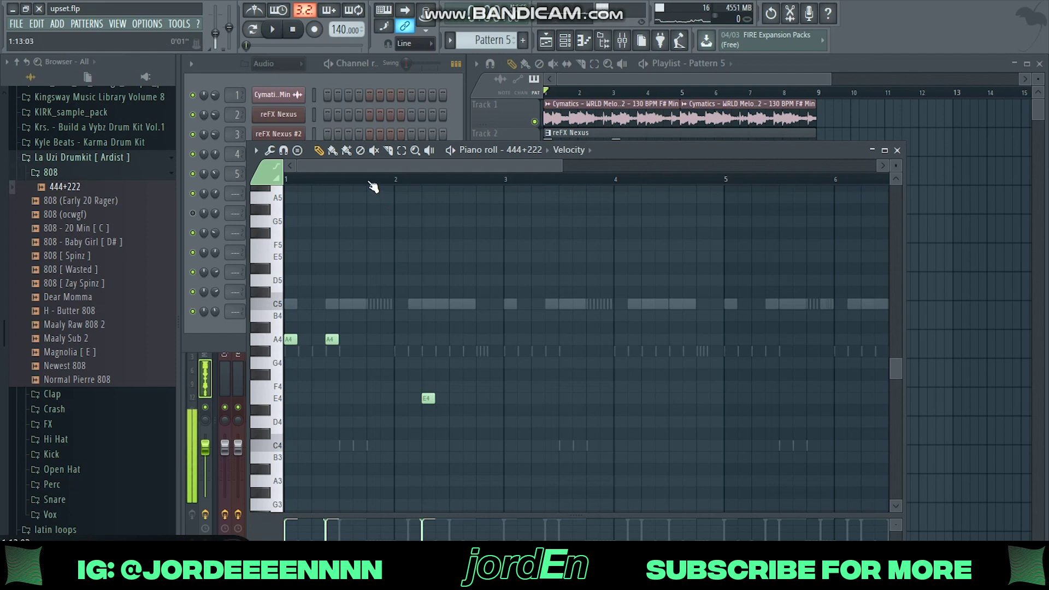
scroll(373, 179, "up", 2)
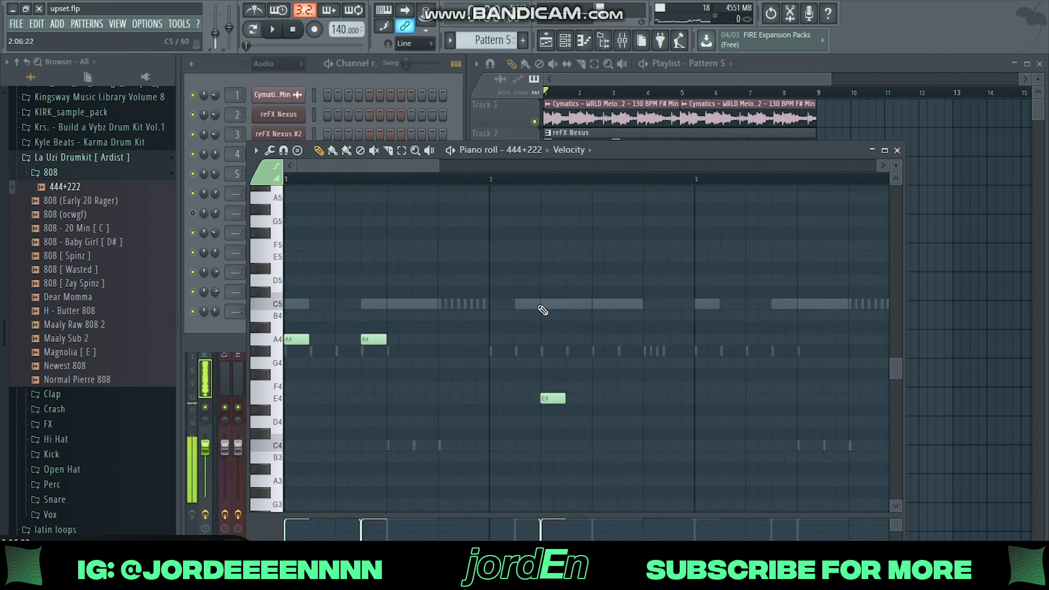
scroll(538, 179, "down", 2)
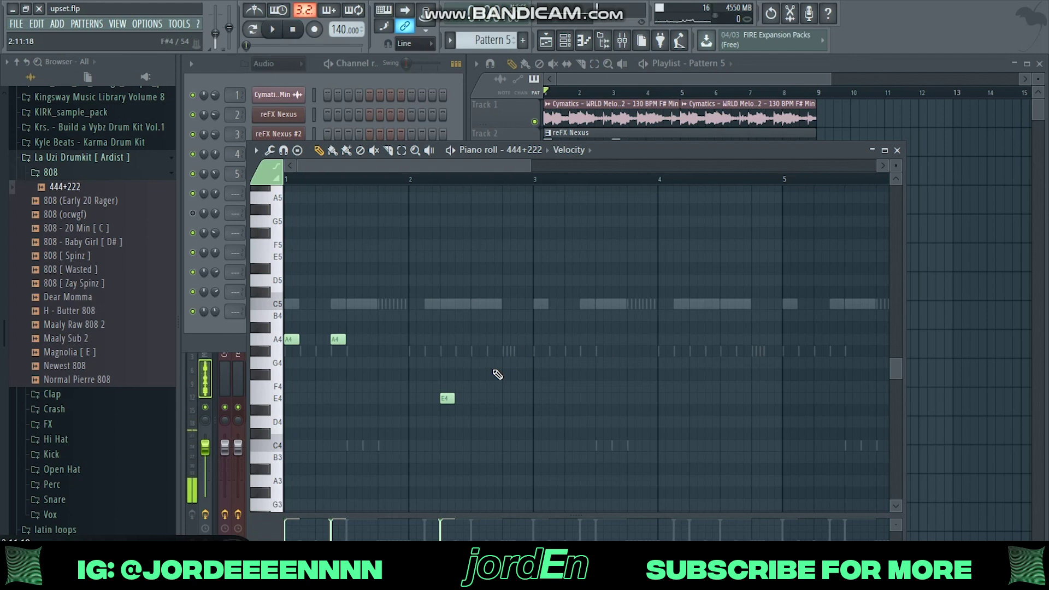
Duplicate the two-bar 808 phrase, and repeat the resulting four bars through bar 8
key("ctrl+b")
left_click(400, 149)
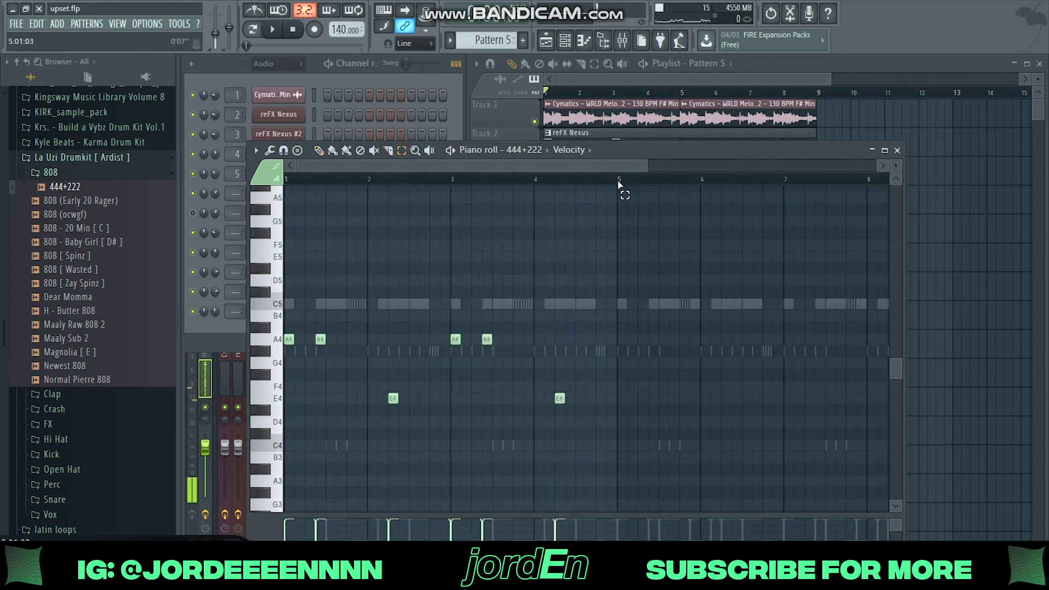
left_click_drag(618, 181, 206, 232)
key("ctrl+b")
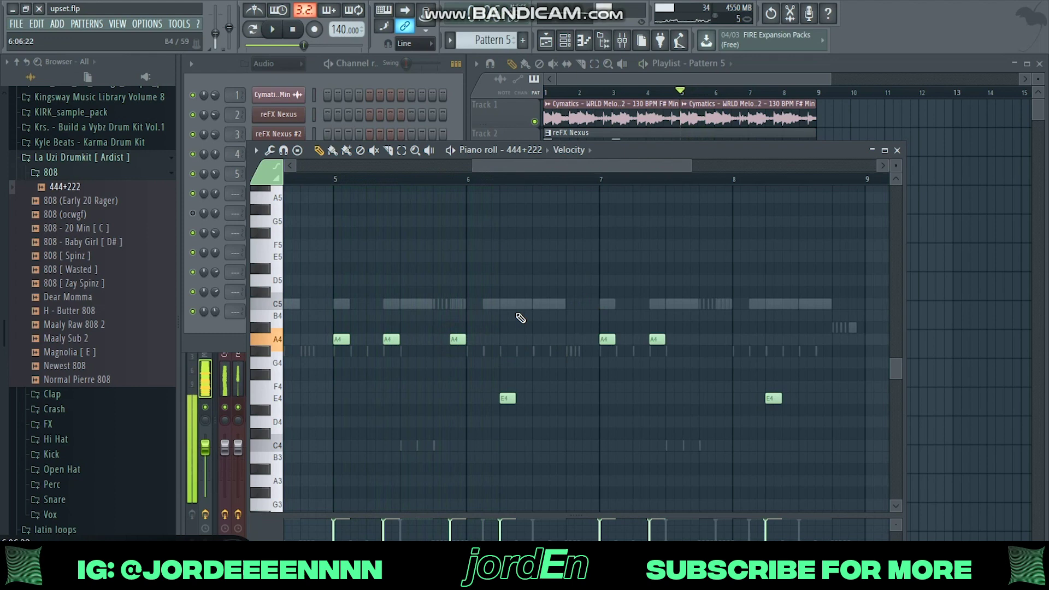
Raise the E4 note in bar 6 to E5 with a second E5 after it, and save the project
left_click_drag(532, 370, 505, 428)
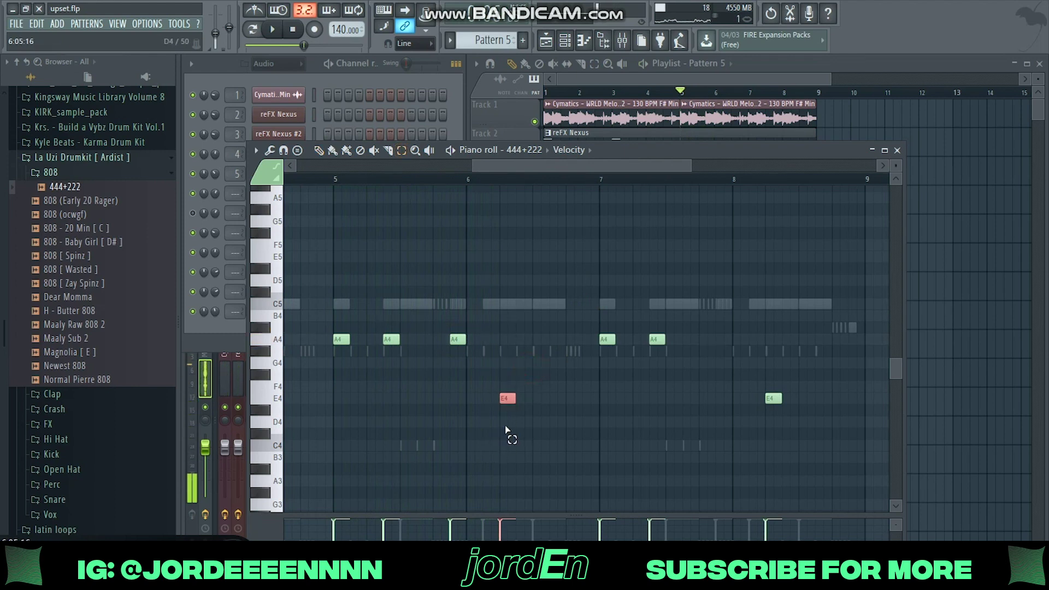
scroll(506, 432, "up", 3)
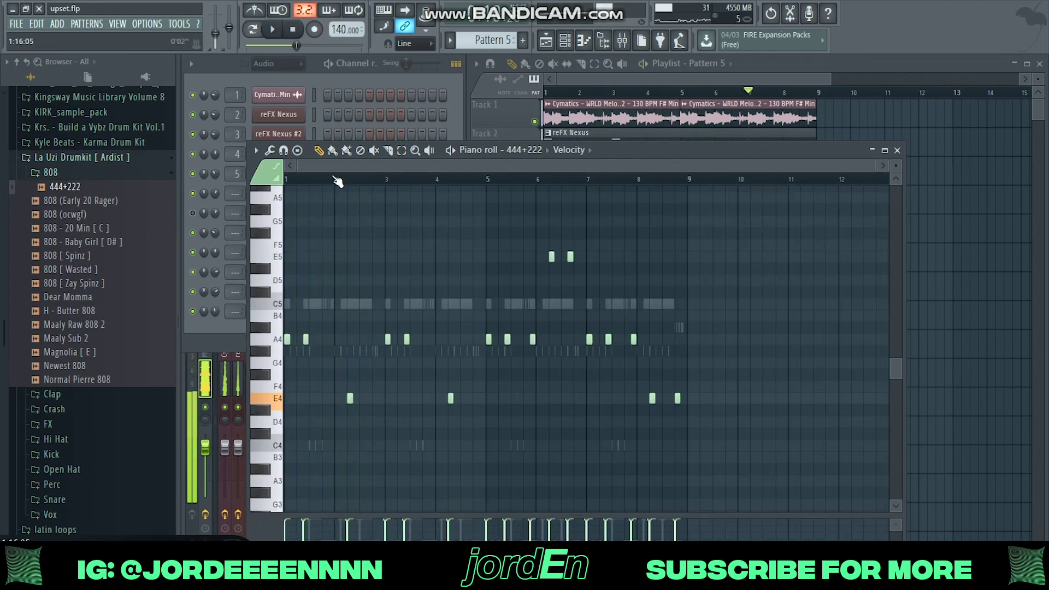
left_click_drag(296, 45, 247, 45)
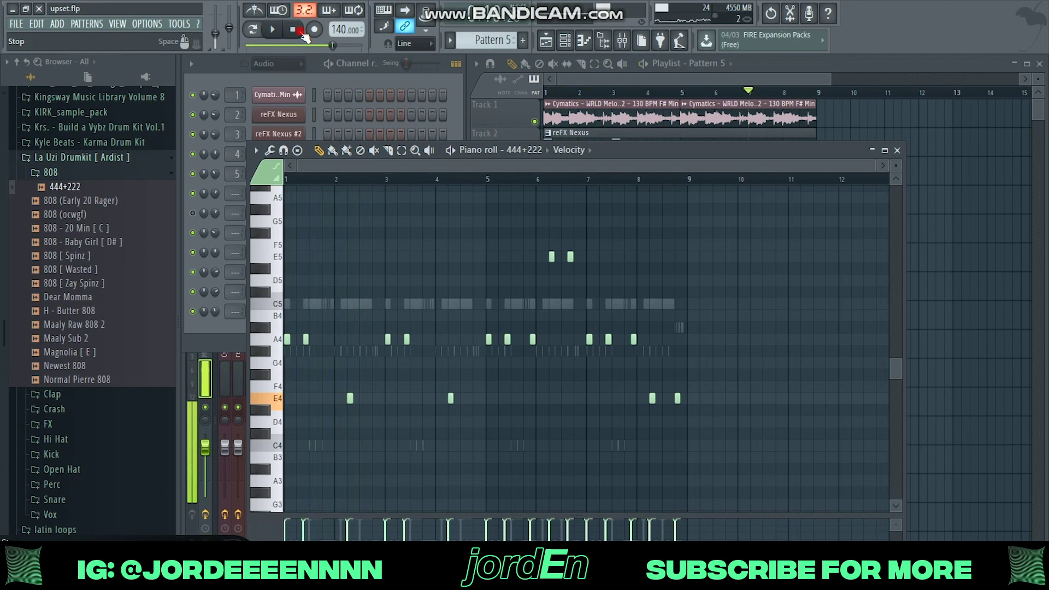
left_click(18, 24)
left_click(47, 81)
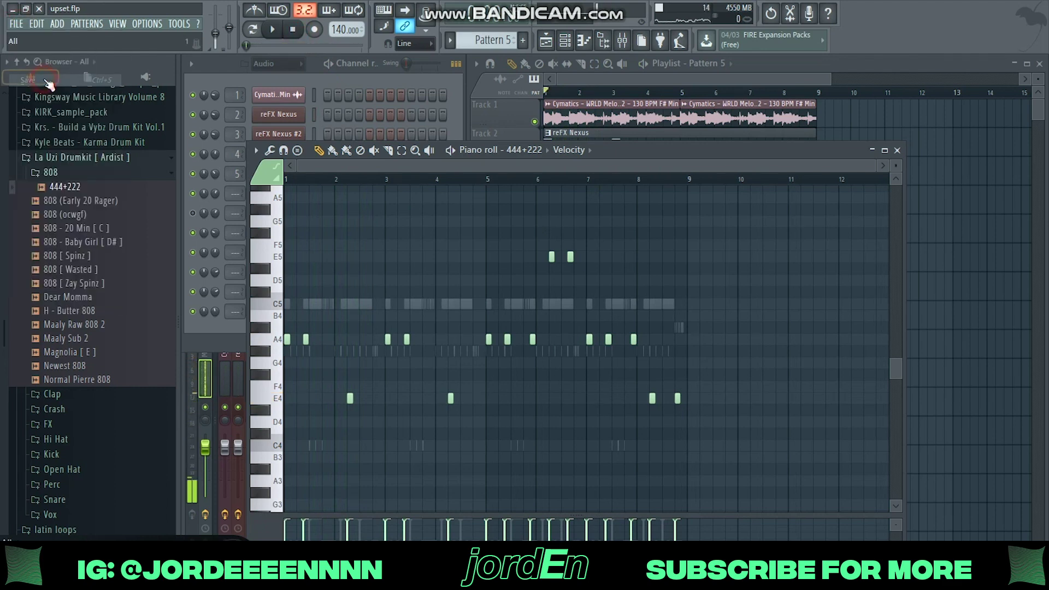
Add short repeated notes late in bars 2 and 4 on E4 and in bar 6 on E5, and close the piano roll
scroll(339, 180, "up", 4)
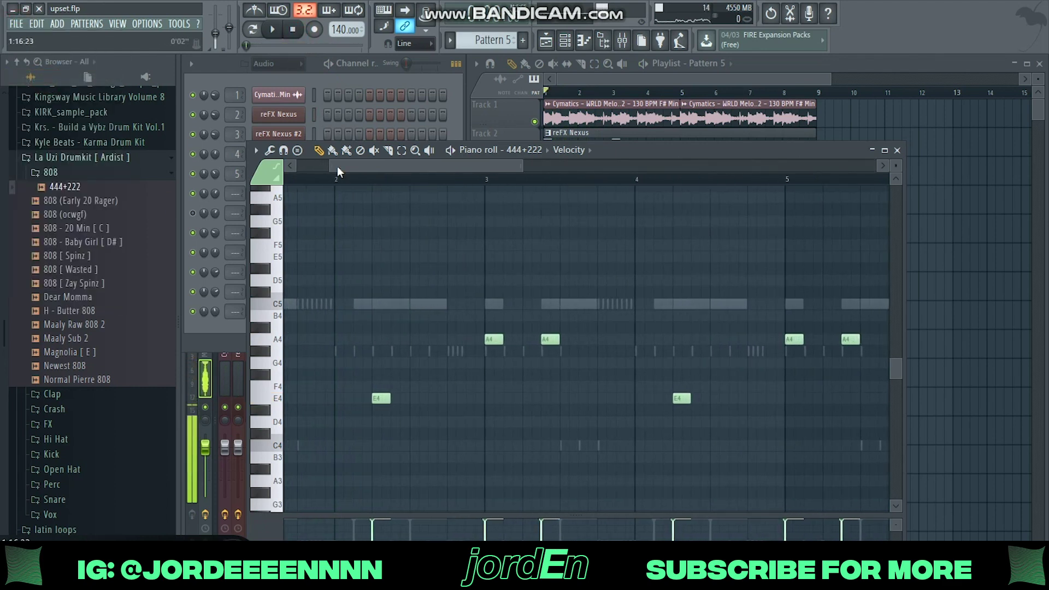
scroll(336, 166, "left", 3)
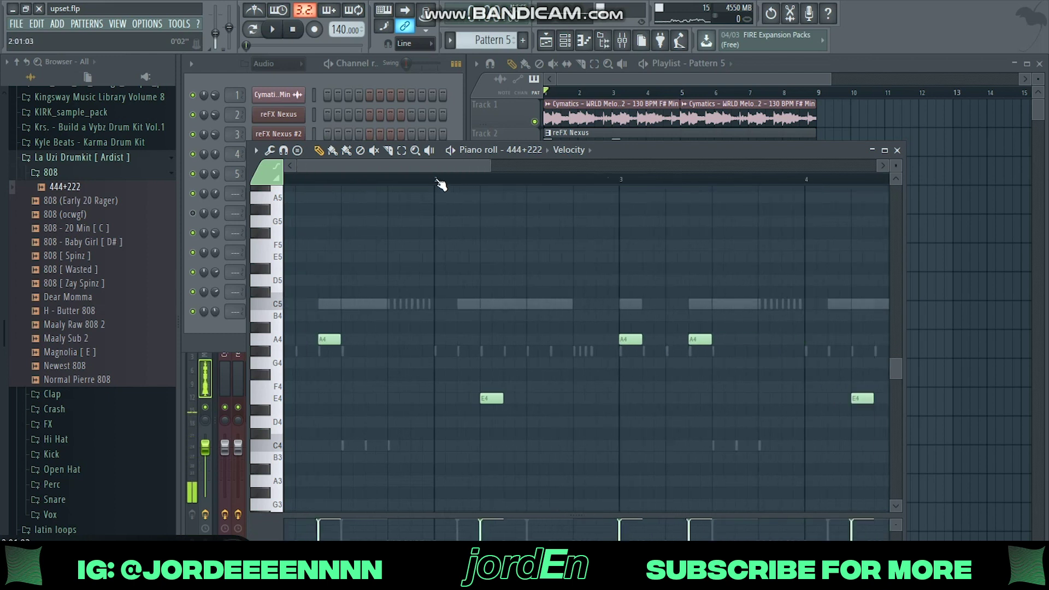
scroll(440, 185, "down", 1)
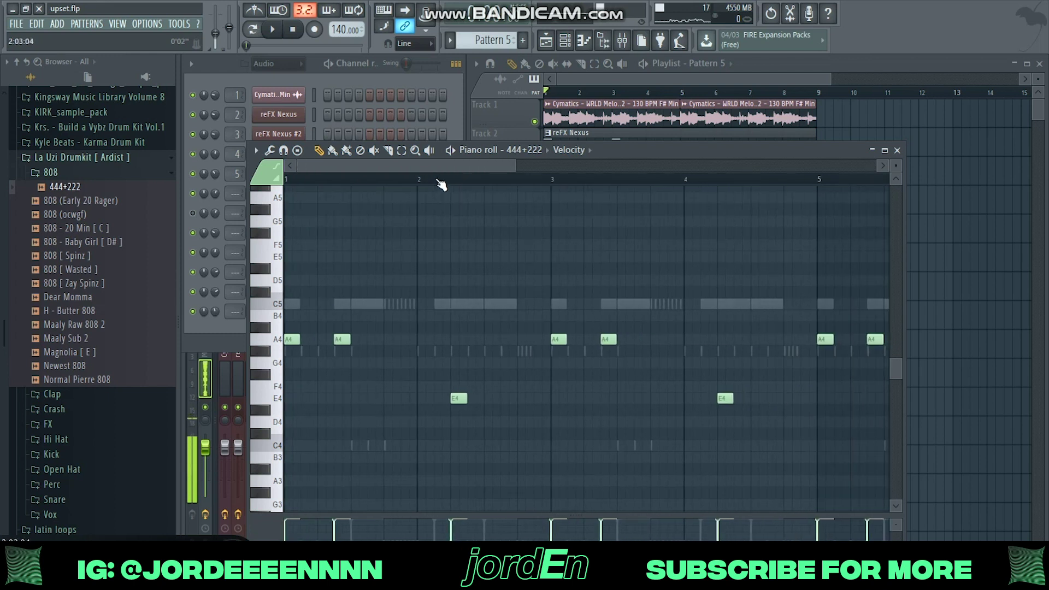
scroll(442, 186, "up", 5)
left_click(597, 398)
left_click(612, 398)
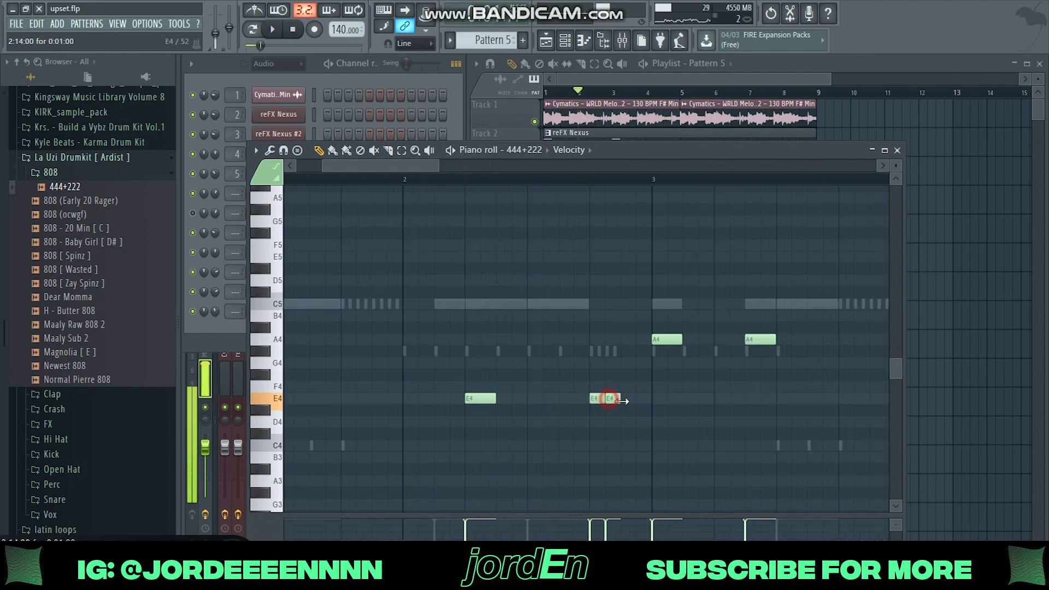
left_click(628, 399)
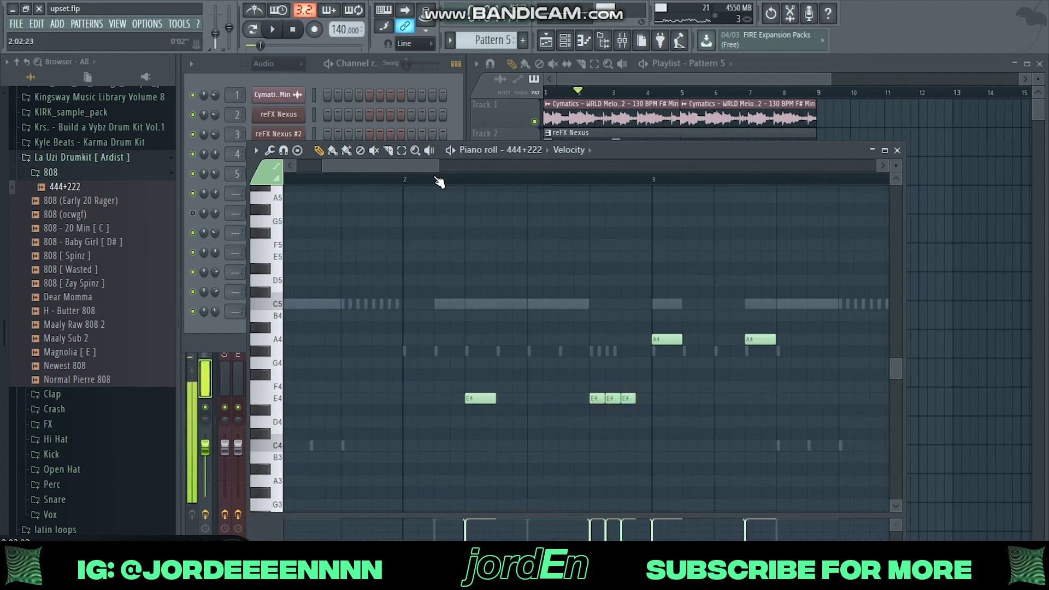
scroll(438, 180, "down", 8)
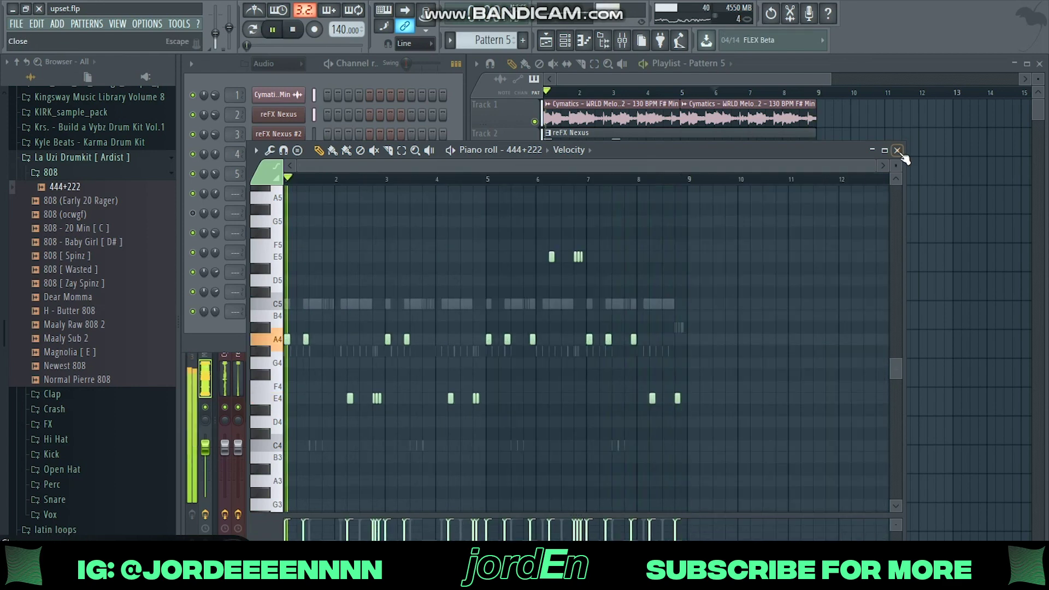
left_click(897, 149)
left_click(293, 30)
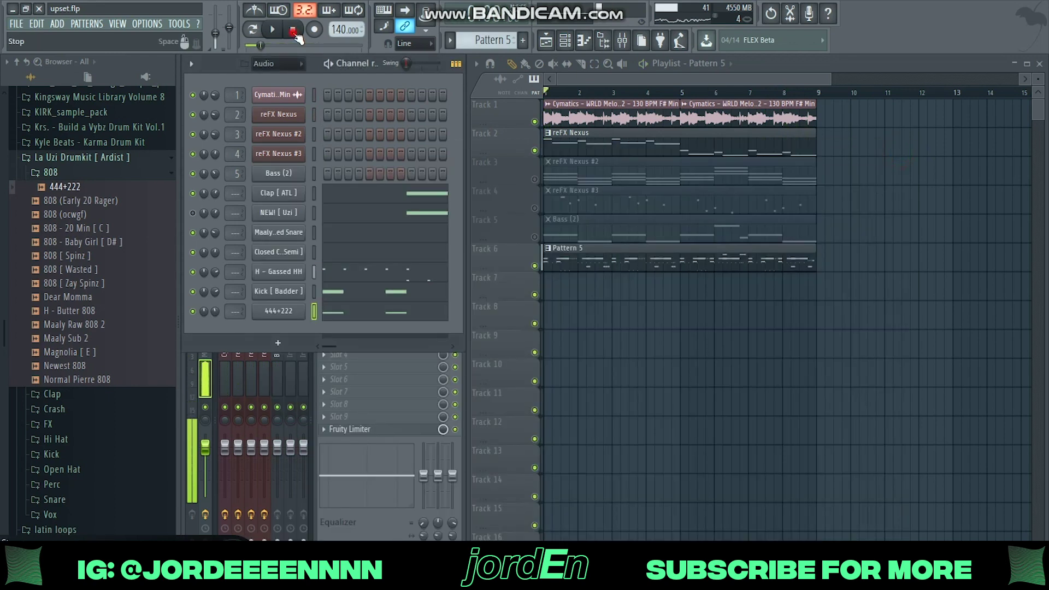
Add Perc [ DJ Perc ] and Perc [ Flip it ] from the Perc folder as channels and open the DJ Perc piano roll
left_click(16, 24)
left_click(17, 24)
left_click(74, 173)
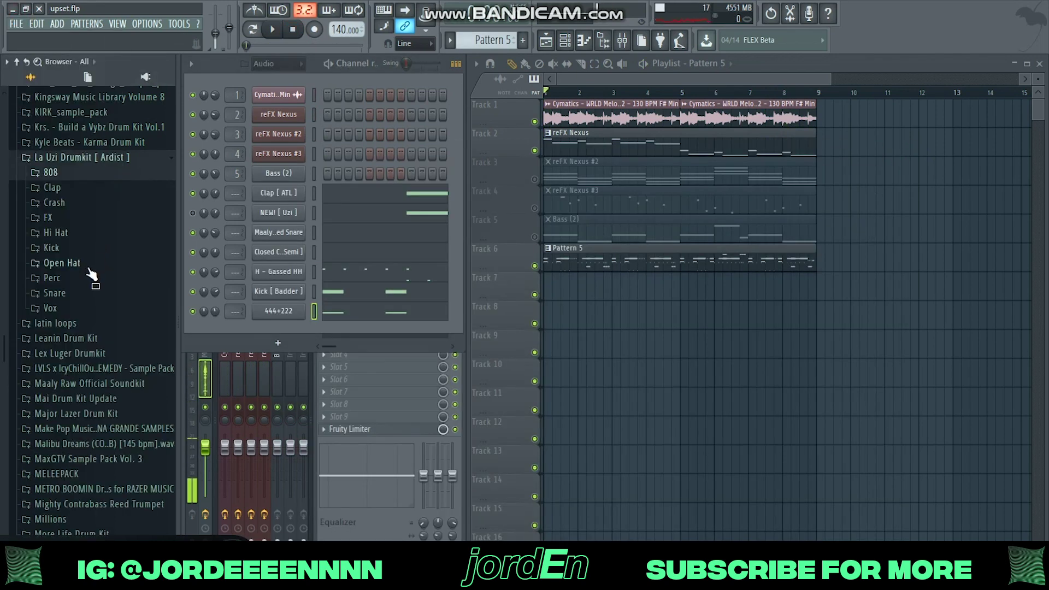
left_click(94, 277)
left_click(103, 268)
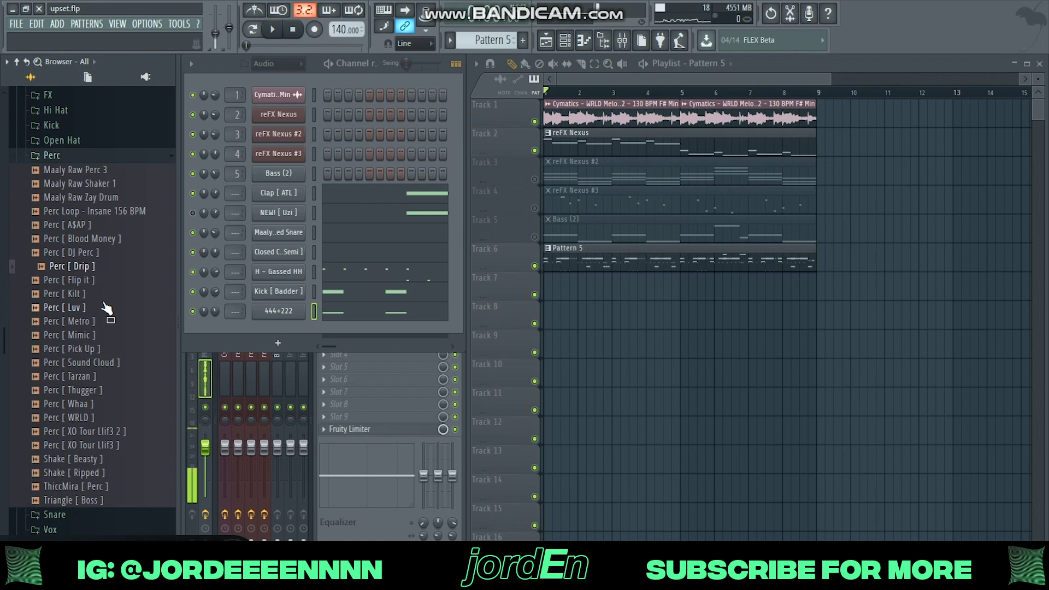
key("F7")
Duplicate the DJ Perc C5 hit every two bars through bar 8 and close the piano roll
left_click_drag(387, 179, 474, 186)
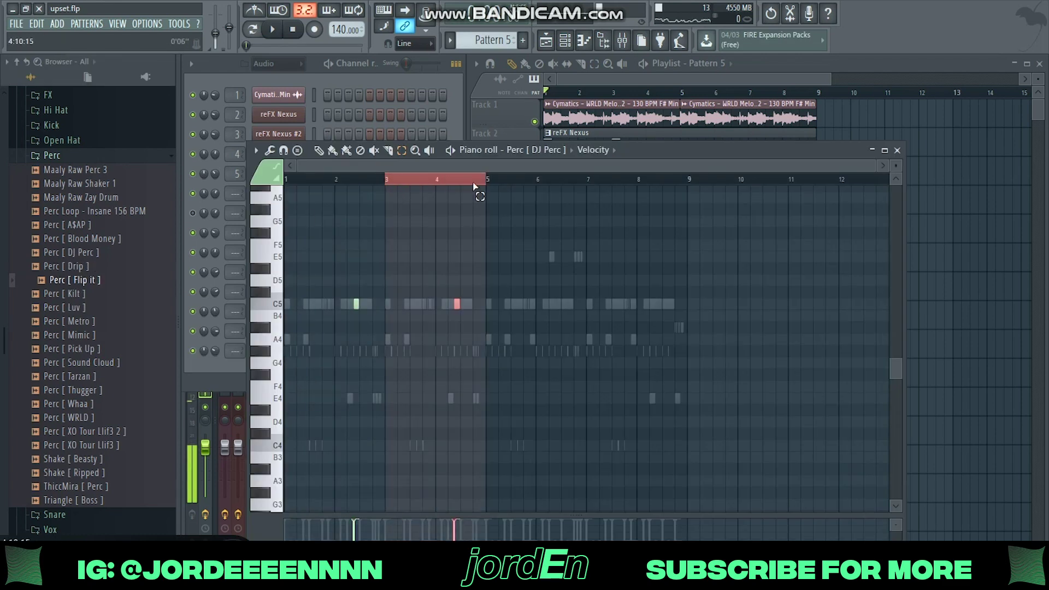
key("ctrl+b")
key("ctrl+b")
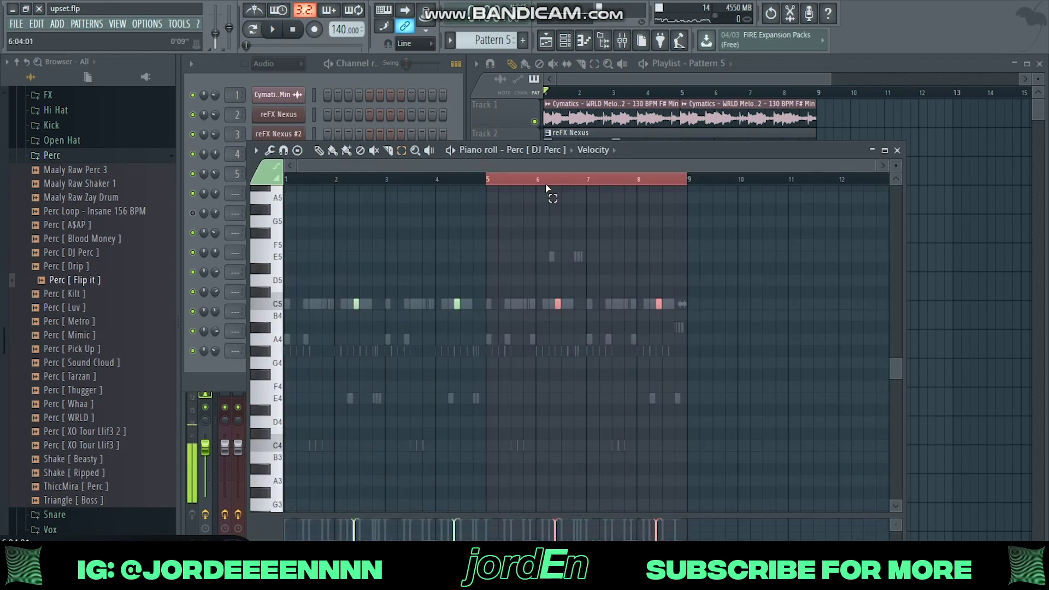
left_click(546, 189)
left_click(897, 150)
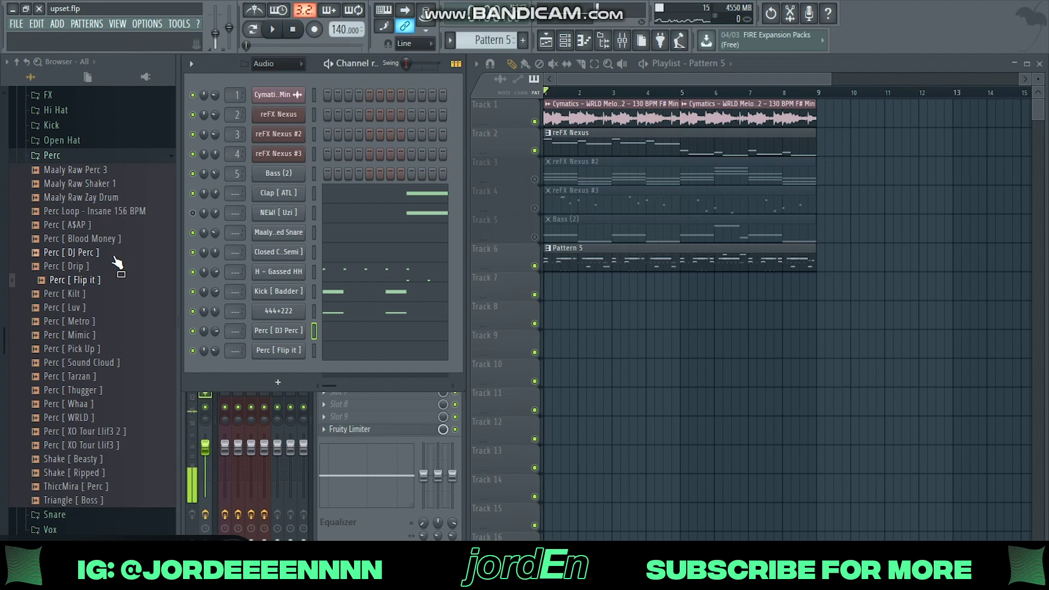
Add Maaly Open Hat 5 and Open Hat [ 88Rising ] from the Open Hat folder as new channels
left_click(114, 156)
scroll(106, 224, "up", 2)
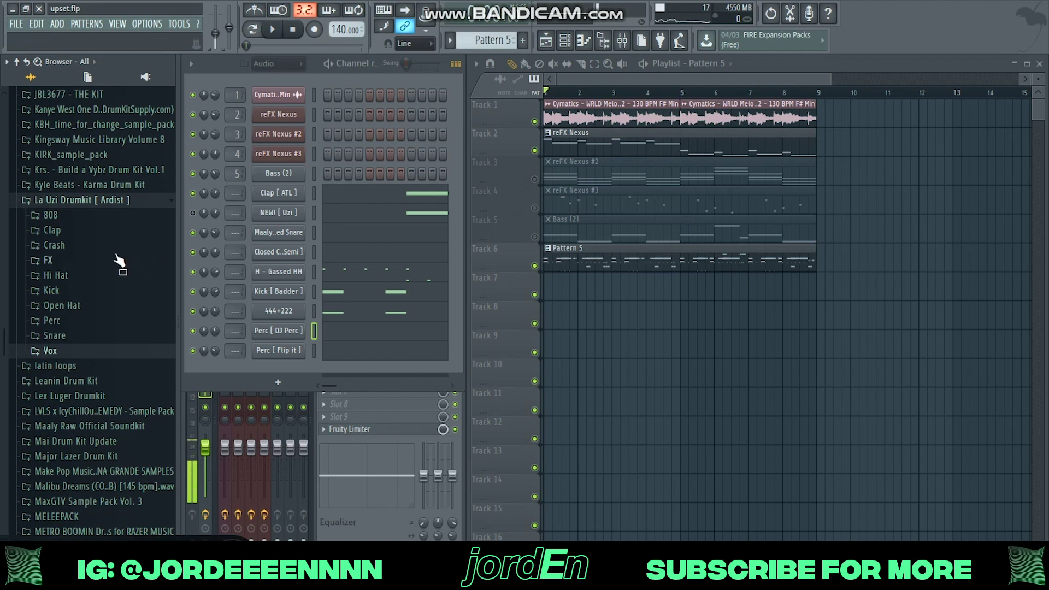
left_click(92, 307)
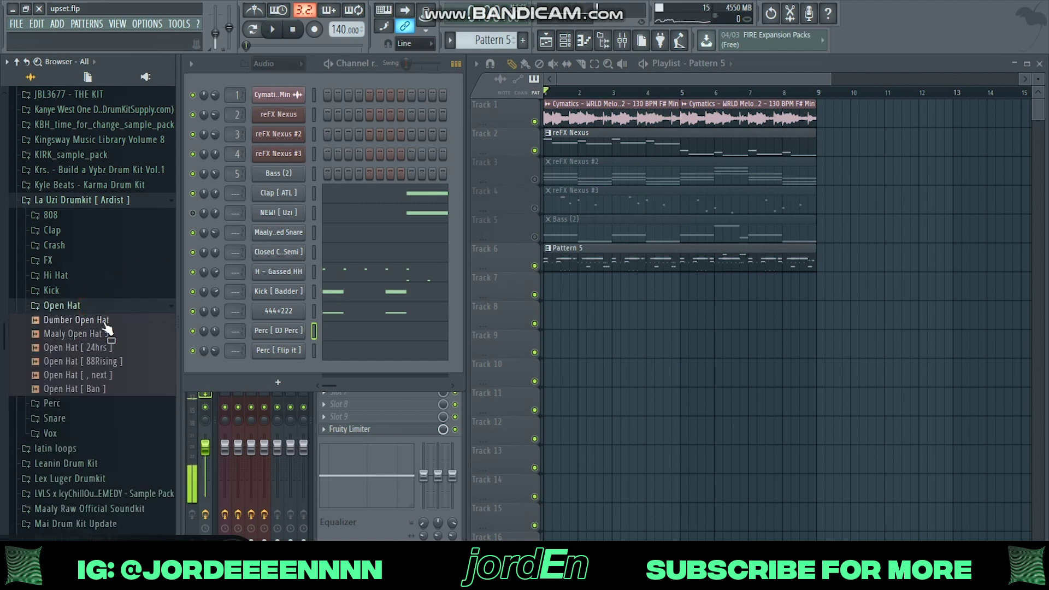
scroll(107, 328, "down", 3)
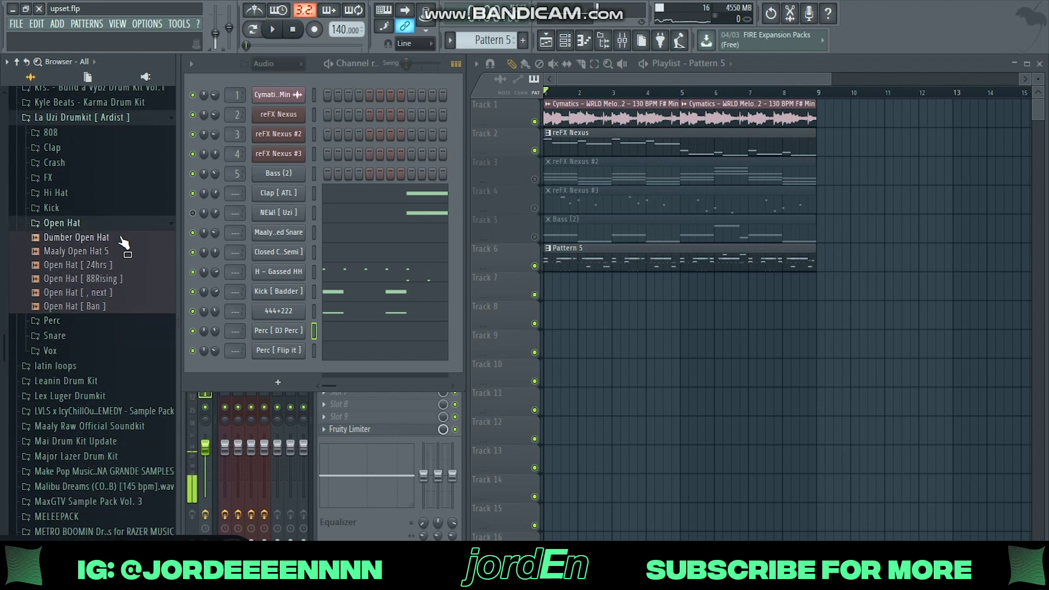
left_click_drag(127, 248, 275, 383)
left_click_drag(82, 279, 214, 363)
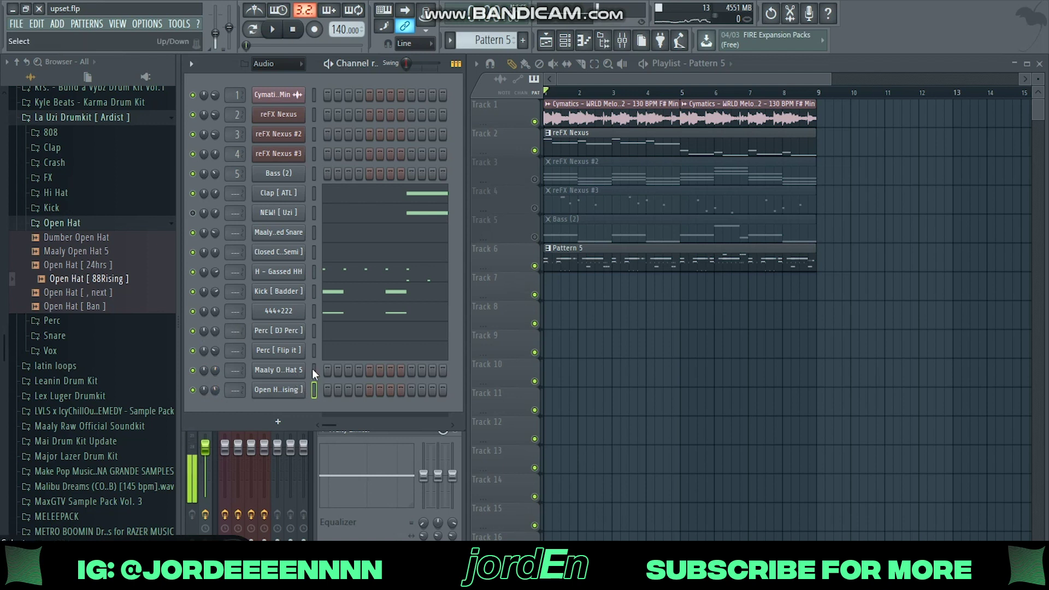
left_click(30, 79)
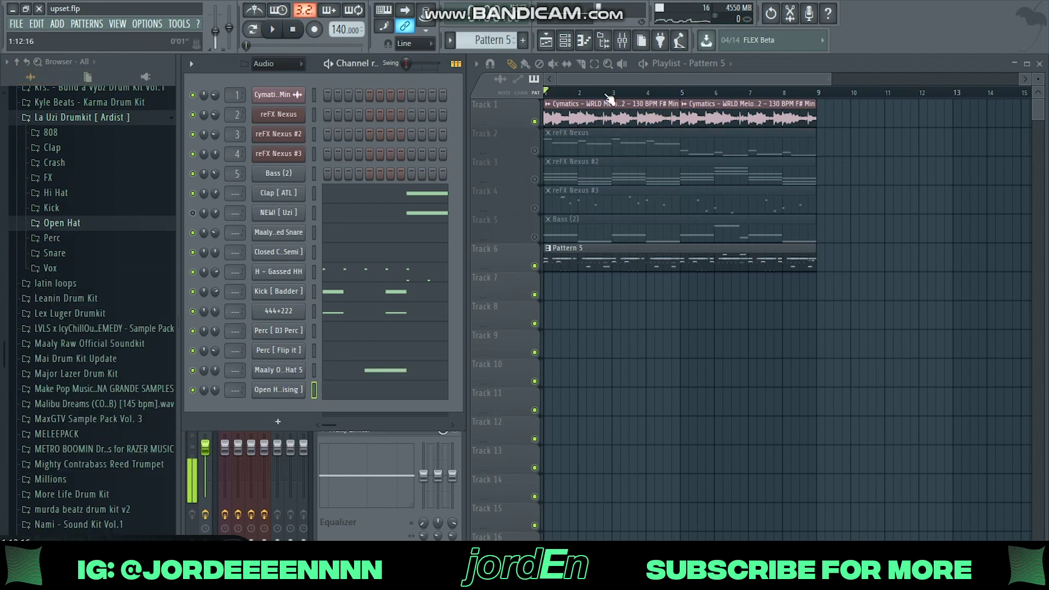
scroll(609, 95, "down", 1)
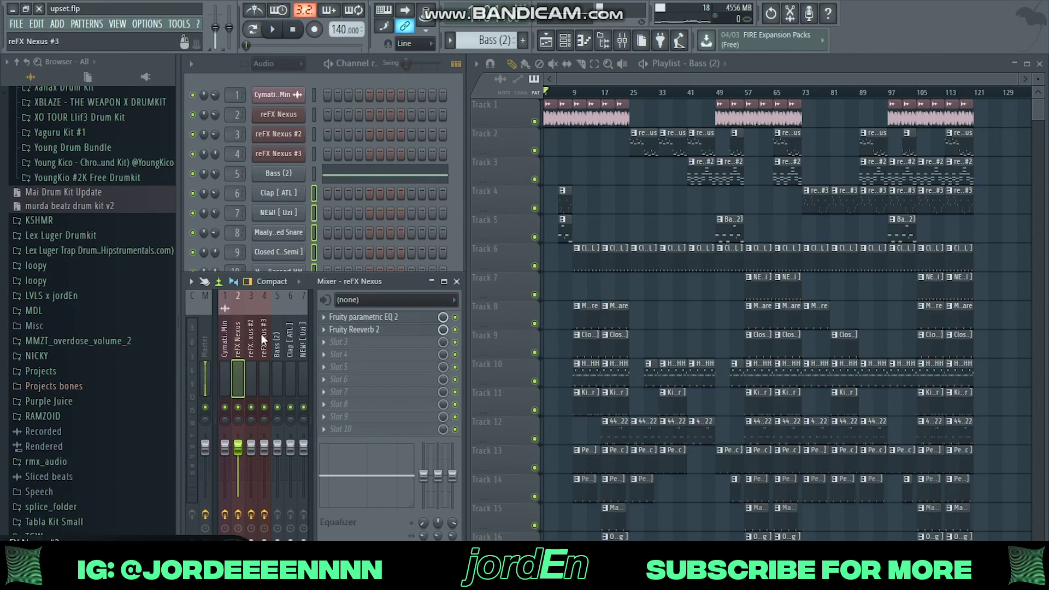
left_click(230, 66)
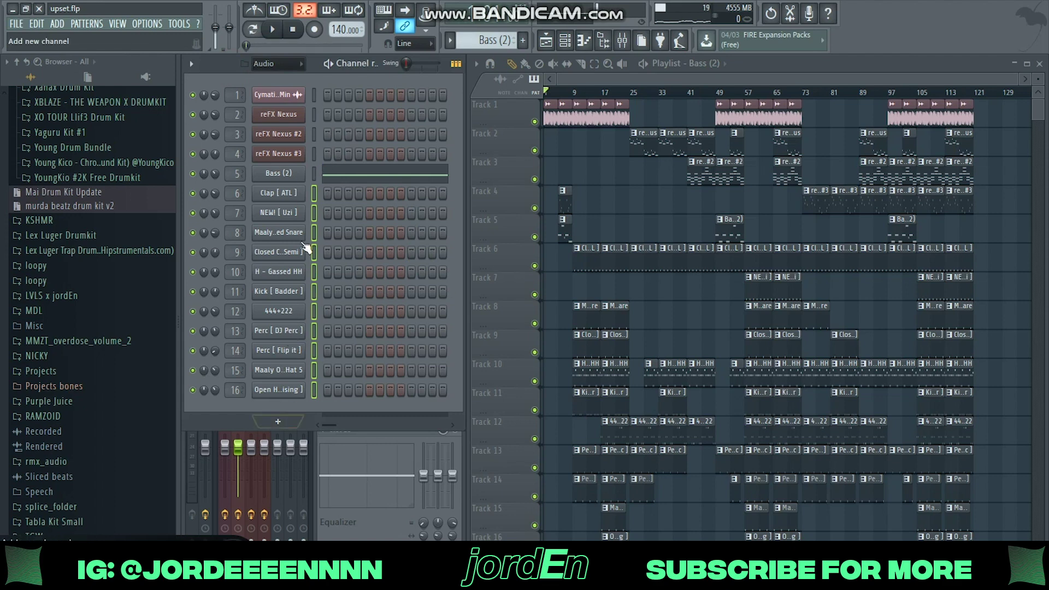
Bring the mixer forward and inspect the Fruity parametric EQ 2 on the Cymatics melody loop's track, closing it when done
left_click(380, 439)
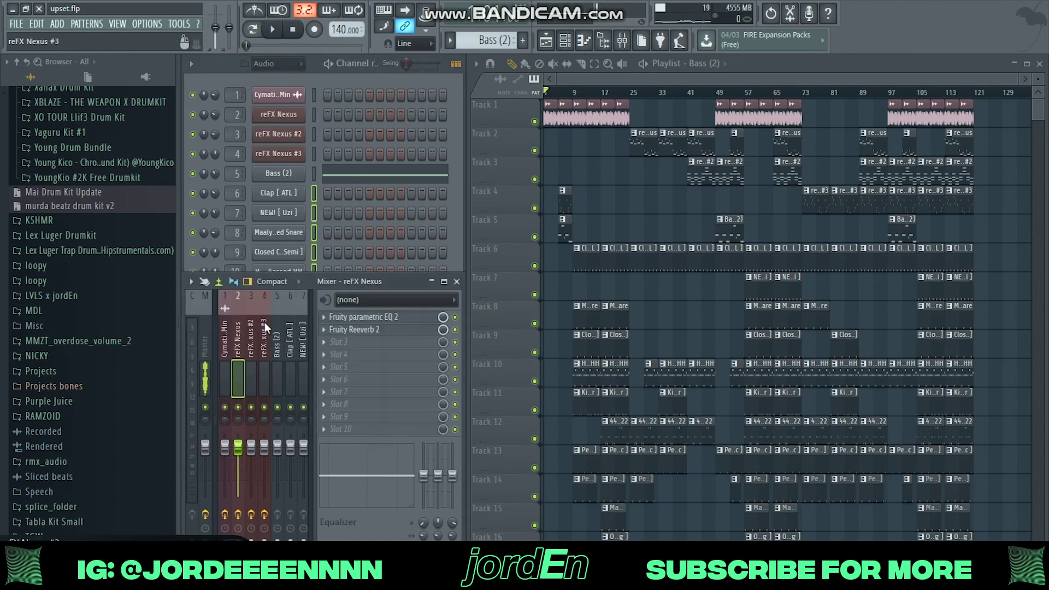
scroll(264, 323, "down", 3)
scroll(264, 322, "up", 3)
left_click(224, 333)
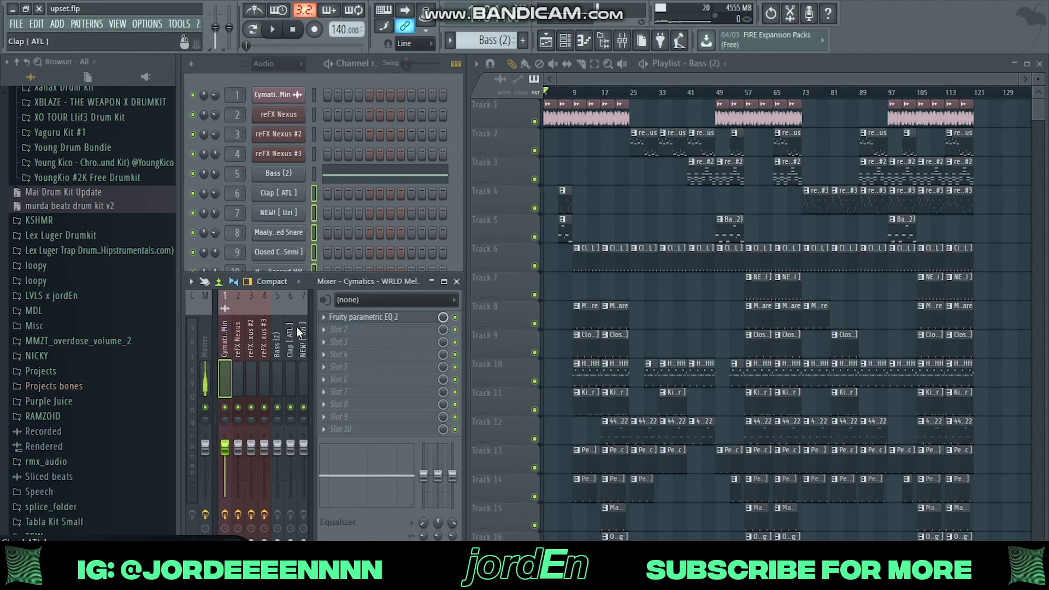
left_click(366, 317)
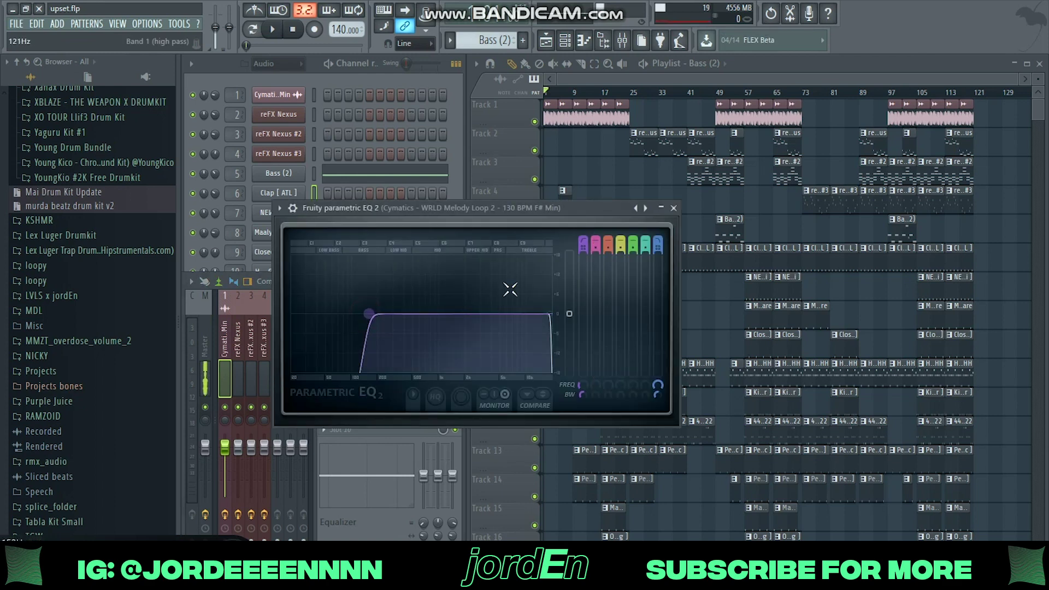
left_click(674, 207)
Inspect the Fruity parametric EQ 2 on the first reFX Nexus mixer track and close it
left_click(239, 333)
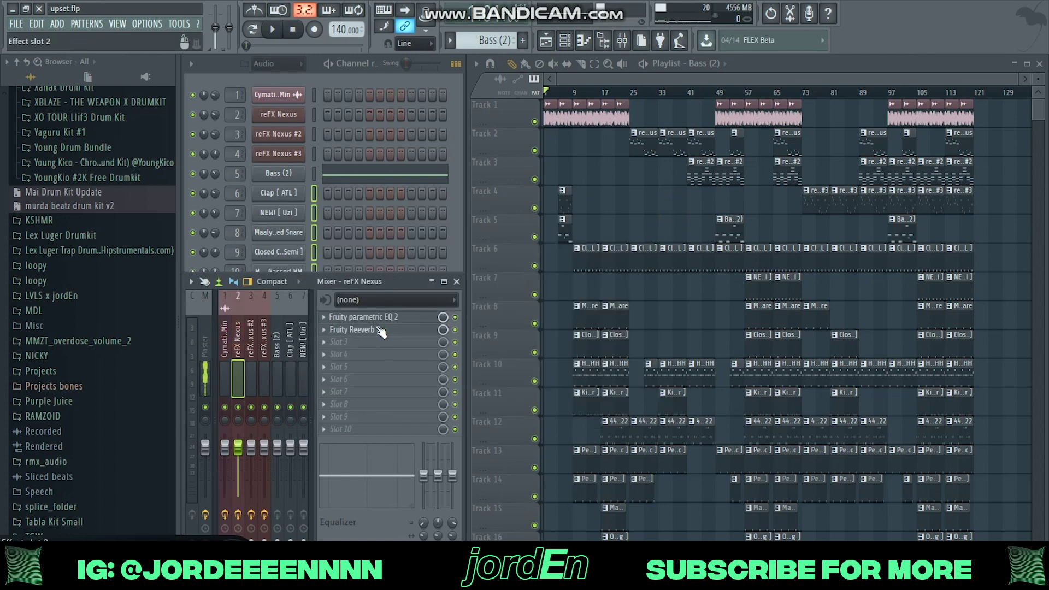
left_click(364, 317)
left_click(689, 228)
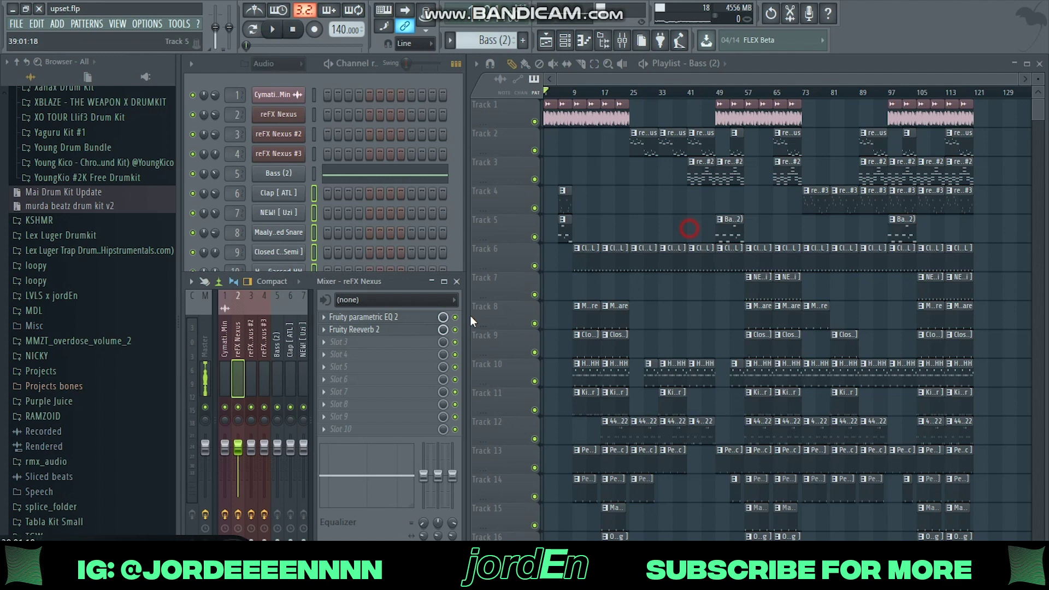
Inspect both Fruity parametric EQ 2 effects on the reFX Nexus #2 mixer track, closing each one
left_click(249, 348)
left_click(407, 319)
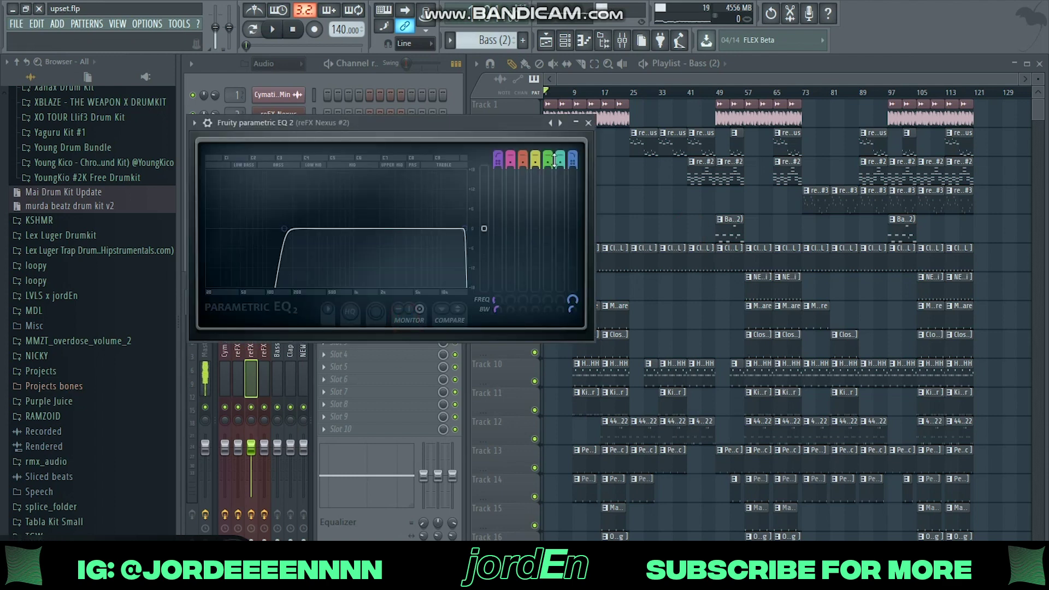
left_click(595, 120)
left_click(401, 331)
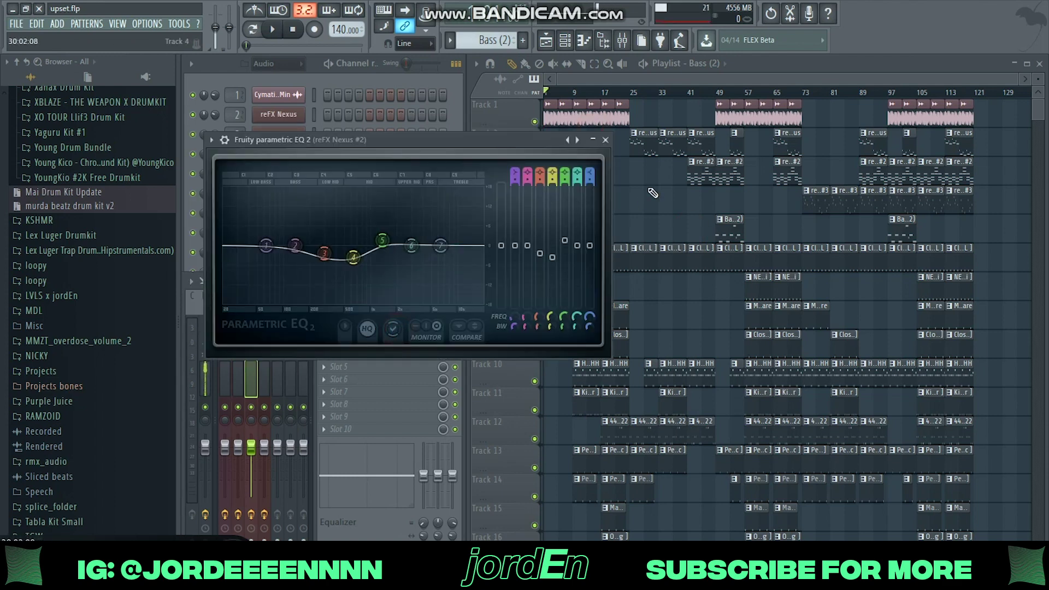
left_click(605, 139)
Check the effect slots of the reFX Nexus #3 mixer track and look over the drum and percussion tracks
left_click(263, 337)
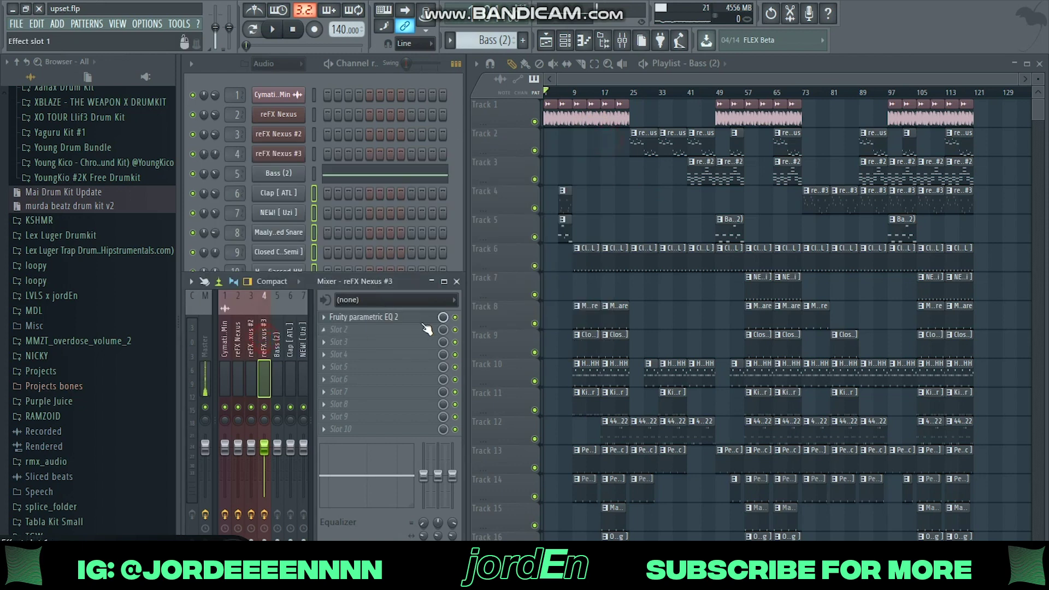
scroll(277, 332, "down", 5)
scroll(277, 332, "up", 6)
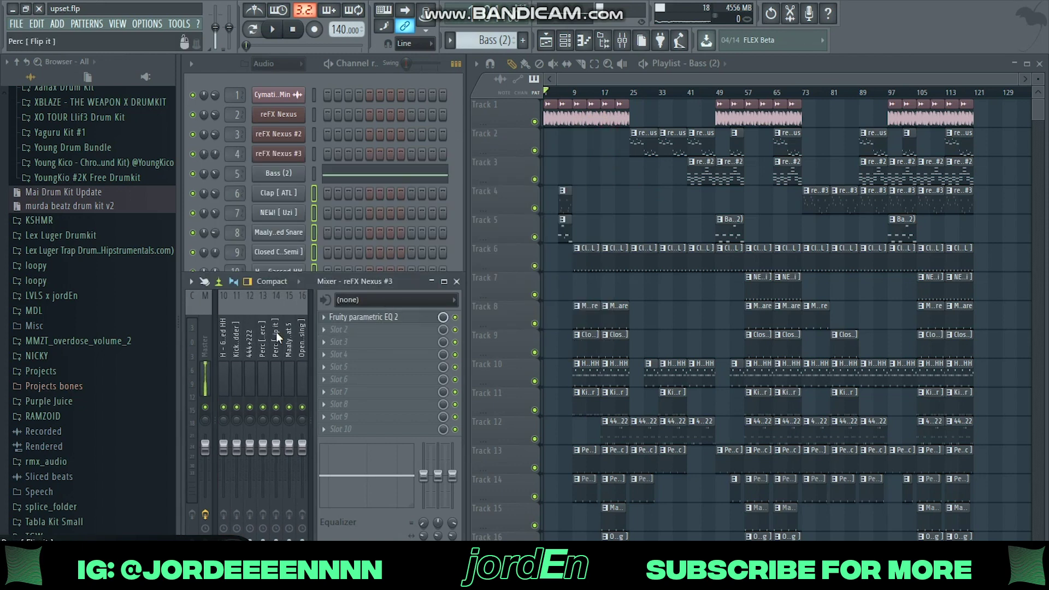